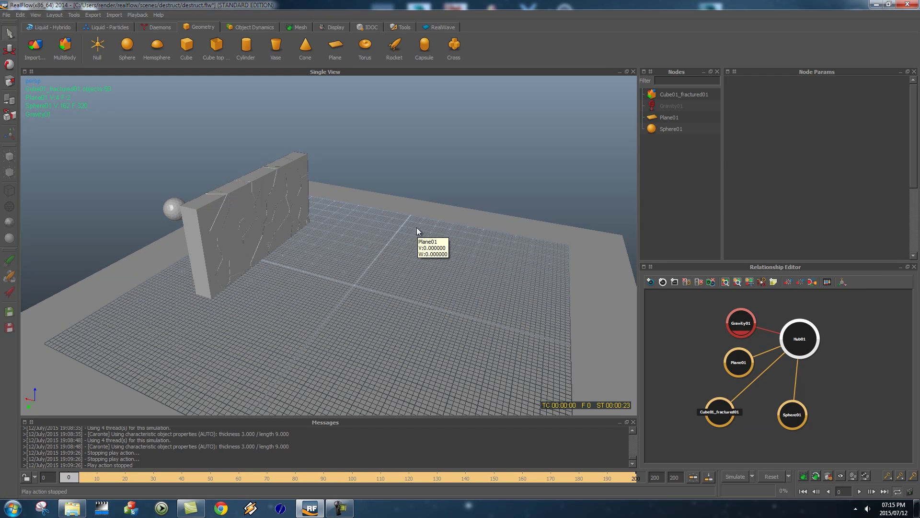
Scrub through the early frames of the finished scene to preview the sphere smashing the fractured wall.
{"action": "left_click_drag", "start_coordinate": [71, 483], "coordinate": [120, 480]}
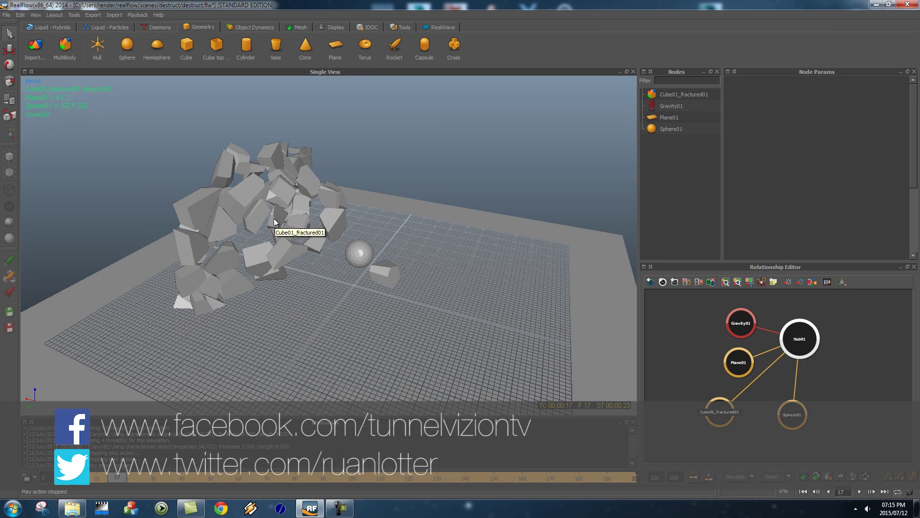
{"action": "left_click_drag", "start_coordinate": [135, 479], "coordinate": [101, 479]}
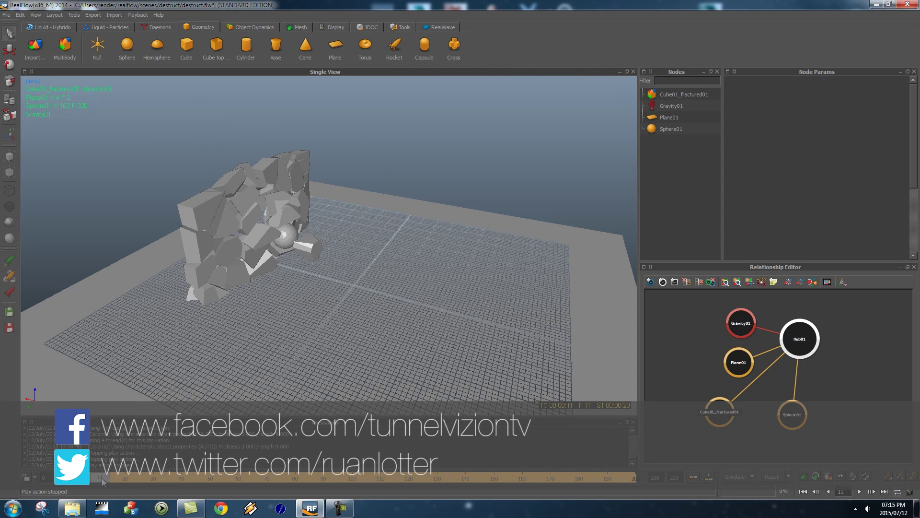
Create a new project named "tutorial" in the default scenes location.
{"action": "left_click", "coordinate": [21, 15]}
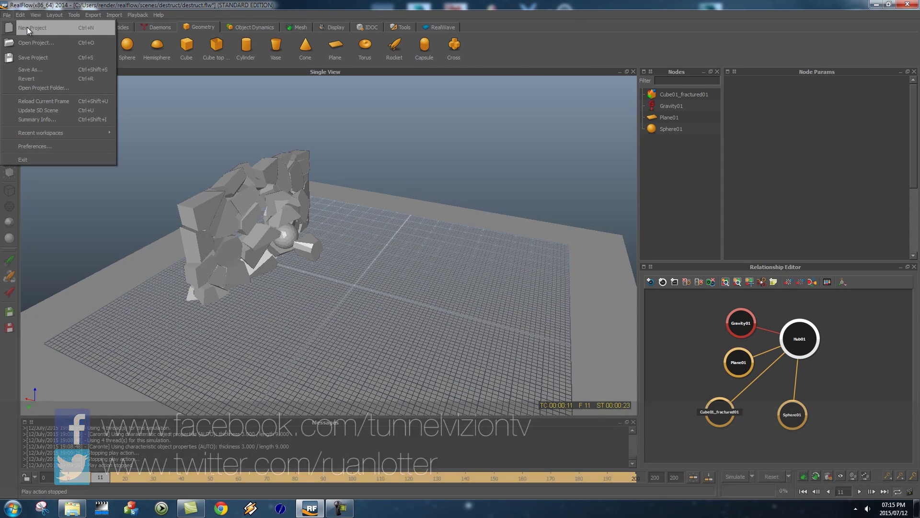
{"action": "left_click", "coordinate": [21, 27]}
{"action": "left_click", "coordinate": [438, 256]}
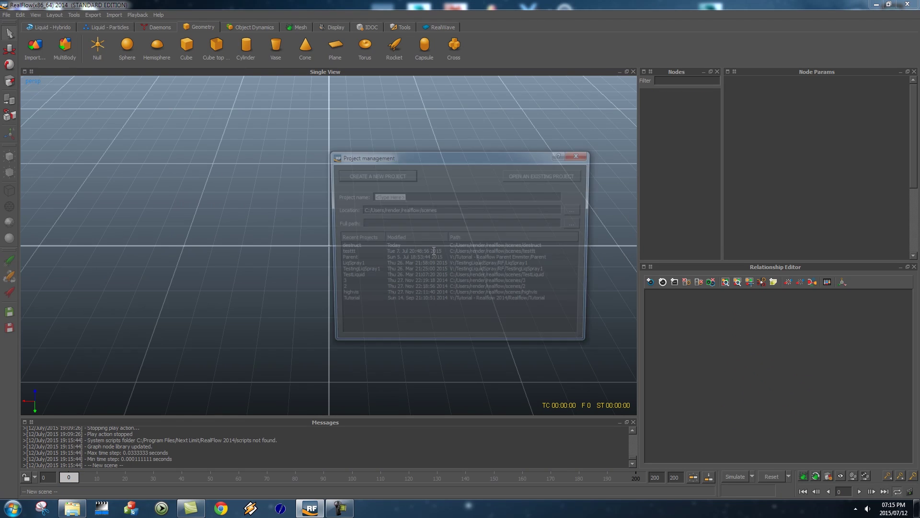
{"action": "type", "text": "tutorial"}
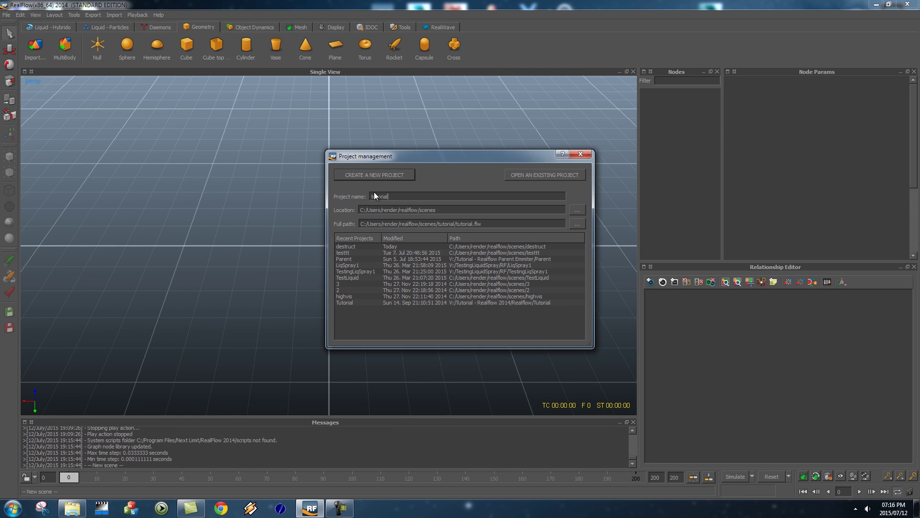
{"action": "left_click", "coordinate": [361, 174]}
Add a ground plane, scale it uniformly to about 17.76, and display it smooth shaded.
{"action": "scroll", "coordinate": [329, 217], "scroll_direction": "down", "scroll_amount": 6}
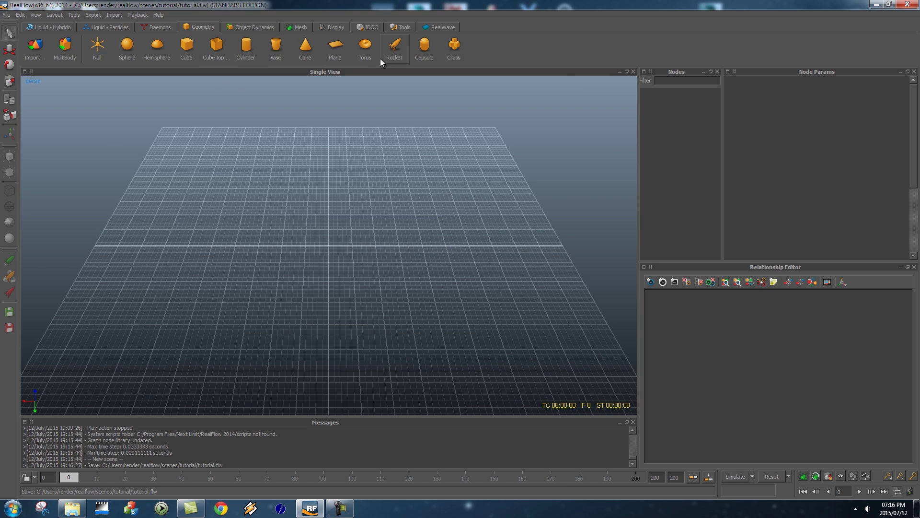
{"action": "left_click", "coordinate": [337, 55]}
{"action": "key", "text": "r"}
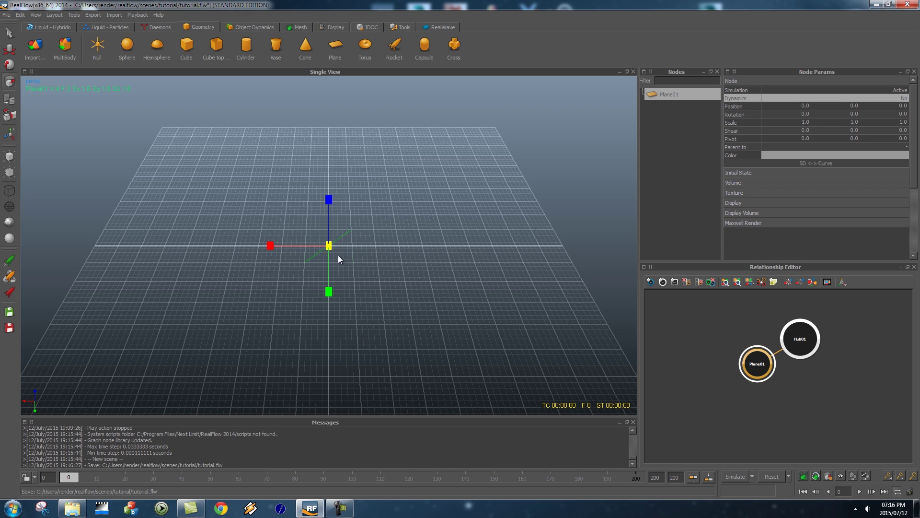
{"action": "left_click_drag", "start_coordinate": [330, 246], "coordinate": [420, 239]}
{"action": "scroll", "coordinate": [403, 246], "scroll_direction": "down", "scroll_amount": 3}
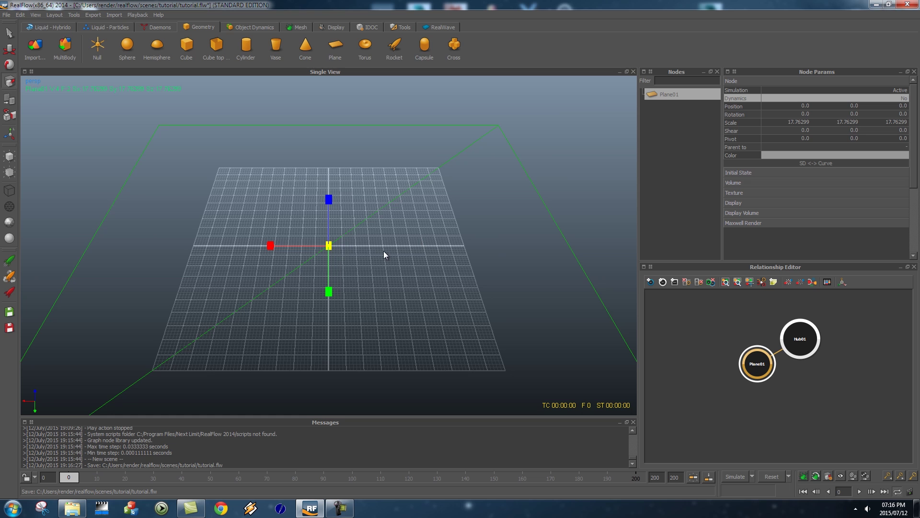
{"action": "left_click_drag", "start_coordinate": [333, 266], "coordinate": [350, 252], "text": "alt"}
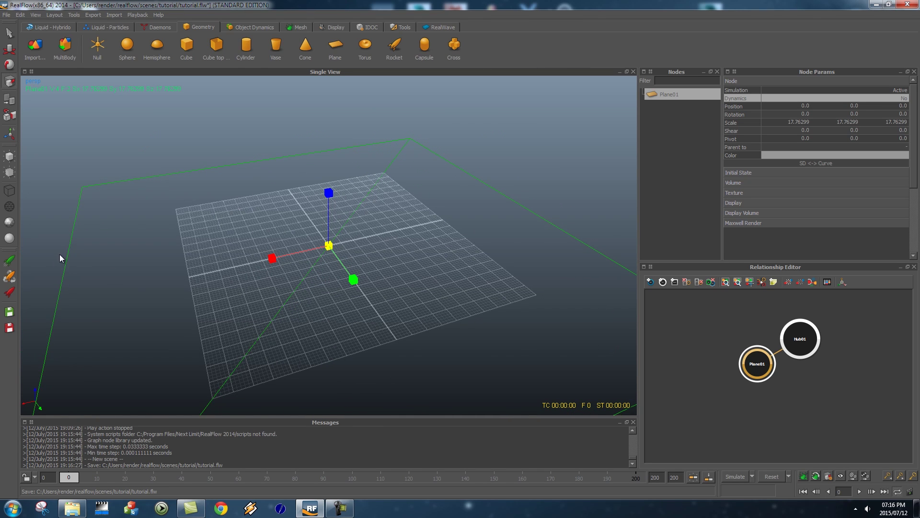
{"action": "left_click", "coordinate": [9, 238]}
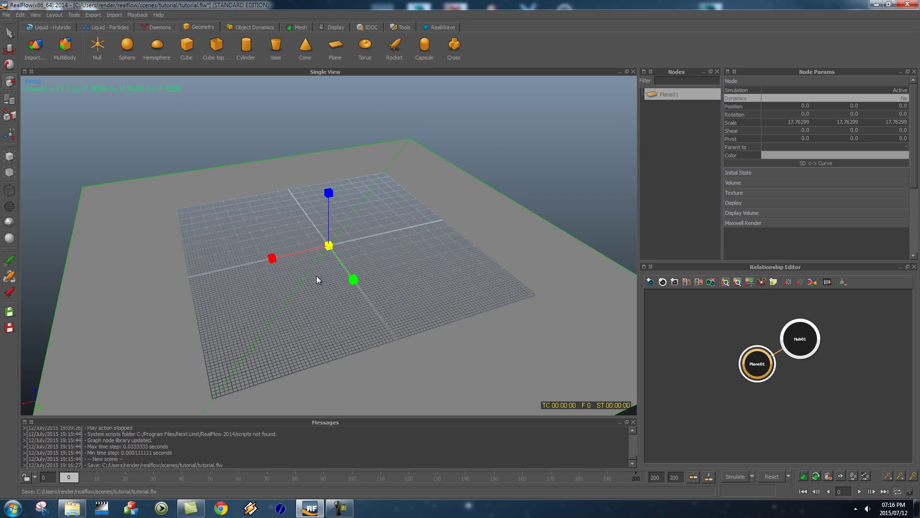
Add a cube and scale it into a wall shape of about 10.9 × 96.7 × 57.27.
{"action": "left_click_drag", "start_coordinate": [406, 277], "coordinate": [463, 197], "text": "alt"}
{"action": "left_click", "coordinate": [403, 231]}
{"action": "left_click_drag", "start_coordinate": [403, 232], "coordinate": [248, 79], "text": "alt"}
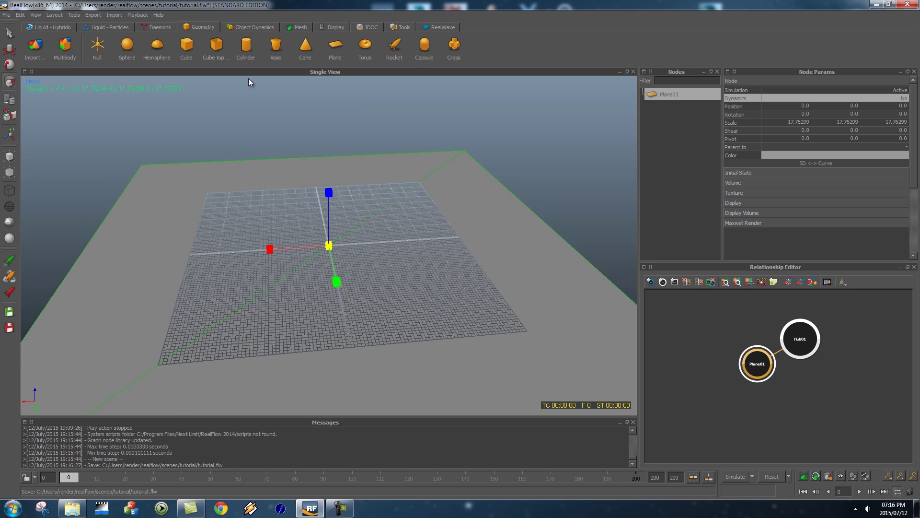
{"action": "left_click", "coordinate": [186, 46]}
{"action": "left_click_drag", "start_coordinate": [329, 192], "coordinate": [337, 106]}
{"action": "left_click_drag", "start_coordinate": [336, 283], "coordinate": [425, 404]}
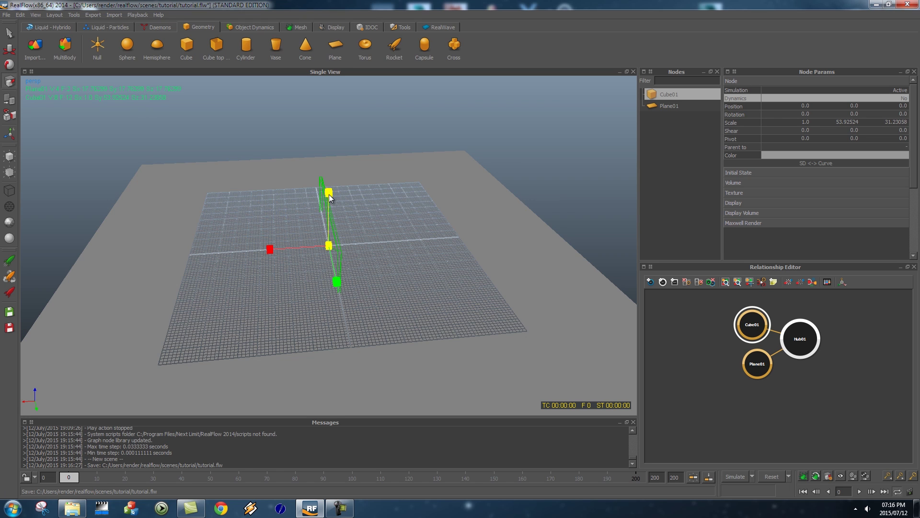
{"action": "left_click_drag", "start_coordinate": [330, 197], "coordinate": [328, 150]}
{"action": "mouse_move", "coordinate": [269, 250]}
{"action": "left_mouse_down"}
{"action": "mouse_move", "coordinate": [232, 258]}
{"action": "mouse_move", "coordinate": [255, 247]}
{"action": "left_mouse_up"}
{"action": "left_click_drag", "start_coordinate": [337, 281], "coordinate": [419, 412]}
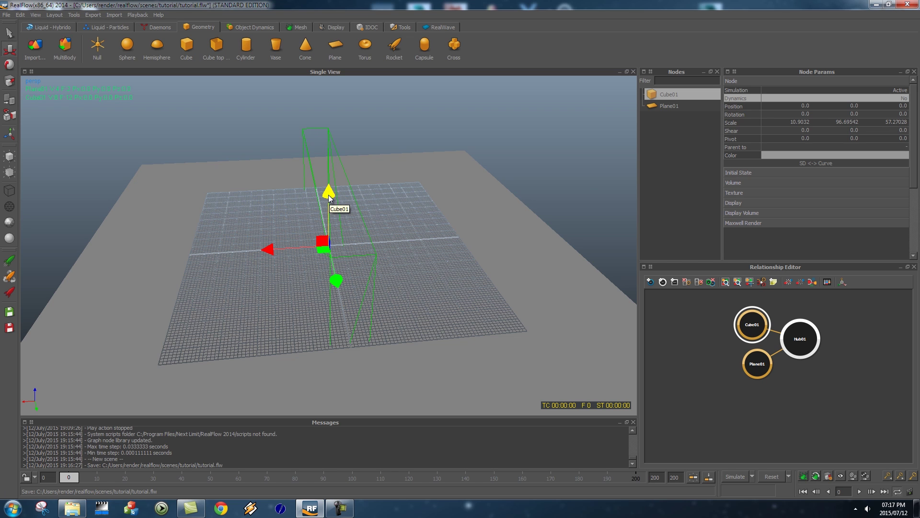
Reduce the wall's vertical scale to about 37.34 and raise it to about Z 22.16 above the plane.
{"action": "mouse_move", "coordinate": [329, 193]}
{"action": "left_mouse_down"}
{"action": "mouse_move", "coordinate": [331, 138]}
{"action": "mouse_move", "coordinate": [331, 199]}
{"action": "left_mouse_up"}
{"action": "key", "text": "r"}
{"action": "key", "text": "w"}
{"action": "mouse_move", "coordinate": [330, 145]}
{"action": "left_mouse_down"}
{"action": "mouse_move", "coordinate": [329, 120]}
{"action": "mouse_move", "coordinate": [329, 138]}
{"action": "left_mouse_up"}
Shift the wall to about X 4.73 and display it flat shaded.
{"action": "left_click", "coordinate": [12, 239]}
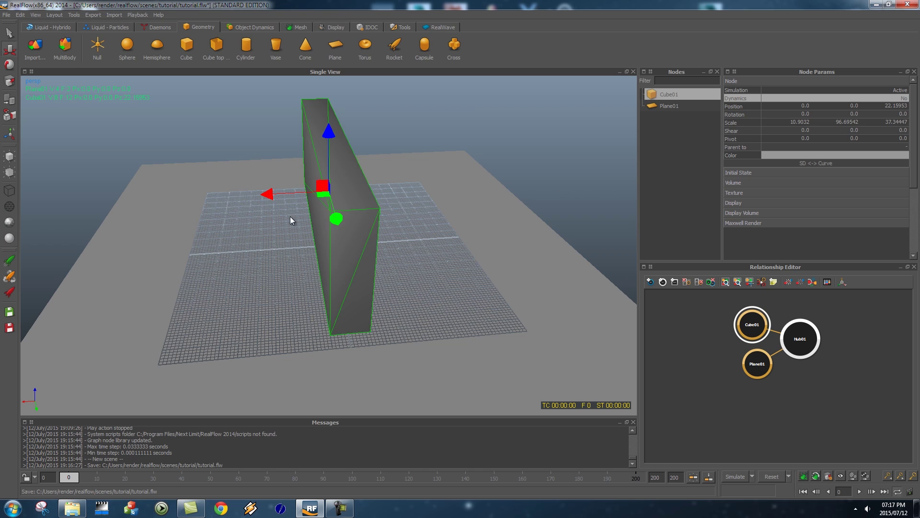
{"action": "left_click_drag", "start_coordinate": [264, 200], "coordinate": [53, 238]}
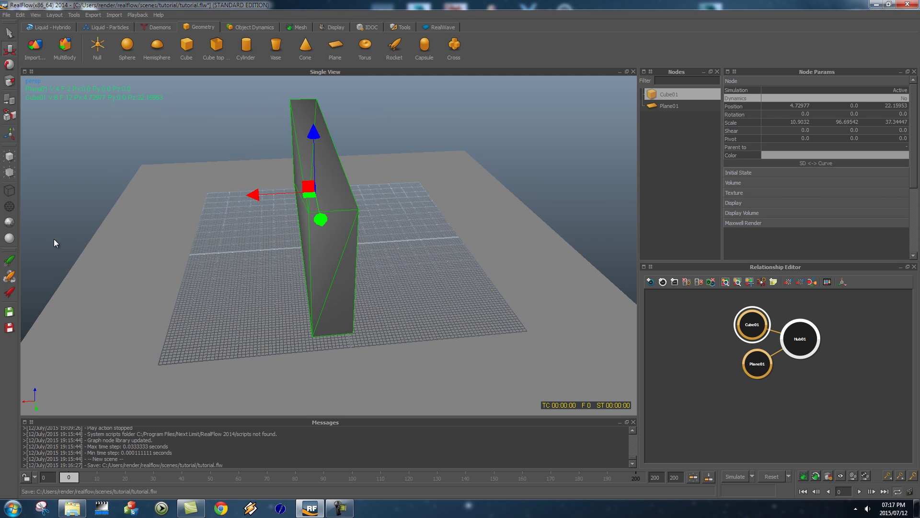
{"action": "left_click", "coordinate": [8, 224]}
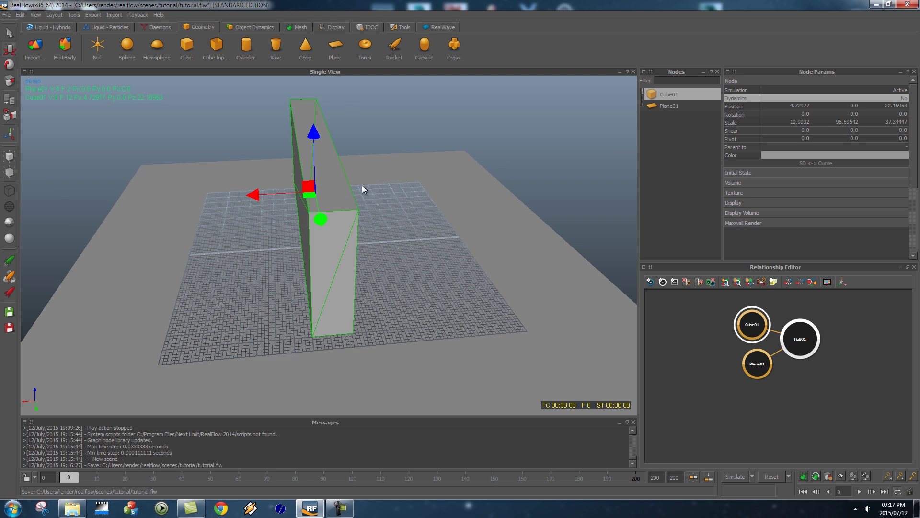
Add a sphere and place it in front of the wall at about X 42.9, Z 15.92.
{"action": "left_click_drag", "start_coordinate": [501, 251], "coordinate": [347, 146], "text": "alt"}
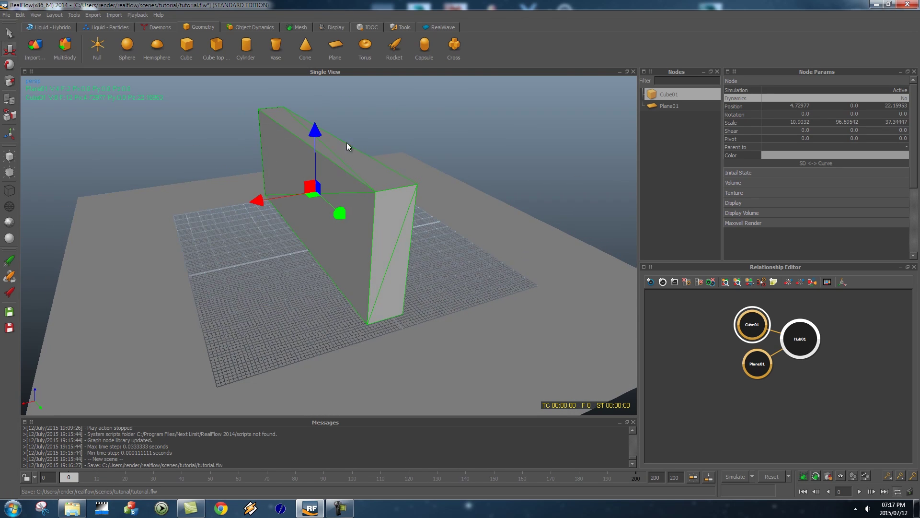
{"action": "left_click", "coordinate": [127, 53]}
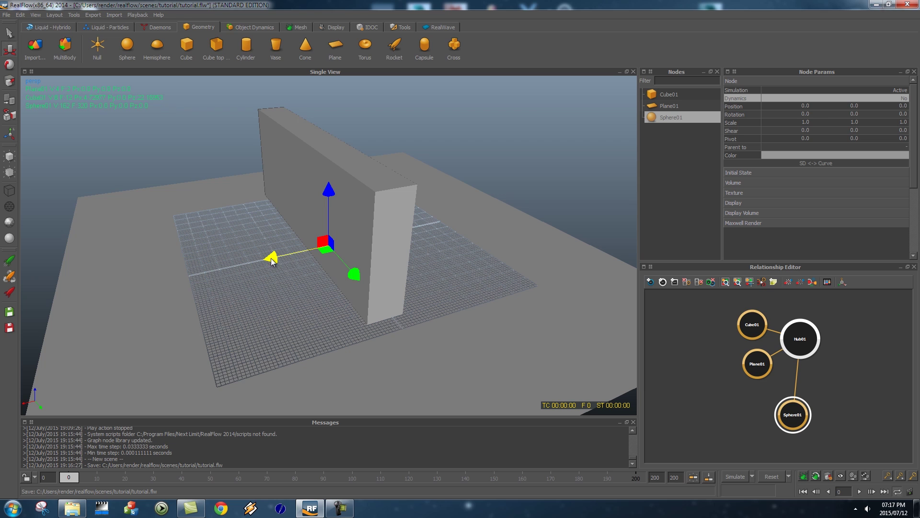
{"action": "left_click_drag", "start_coordinate": [269, 259], "coordinate": [192, 262]}
{"action": "left_click_drag", "start_coordinate": [202, 210], "coordinate": [199, 165]}
Scale the sphere uniformly to about 13.04 and display it flat shaded.
{"action": "key", "text": "r"}
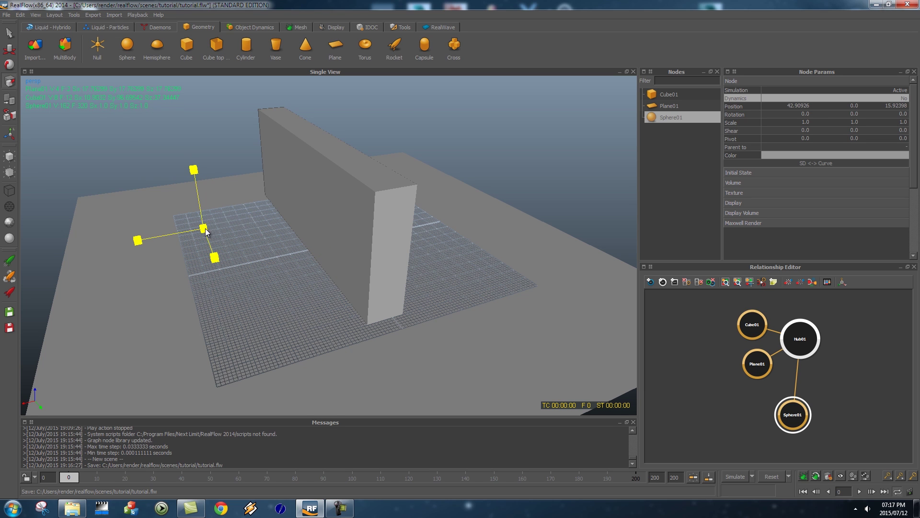
{"action": "left_click_drag", "start_coordinate": [204, 226], "coordinate": [304, 169]}
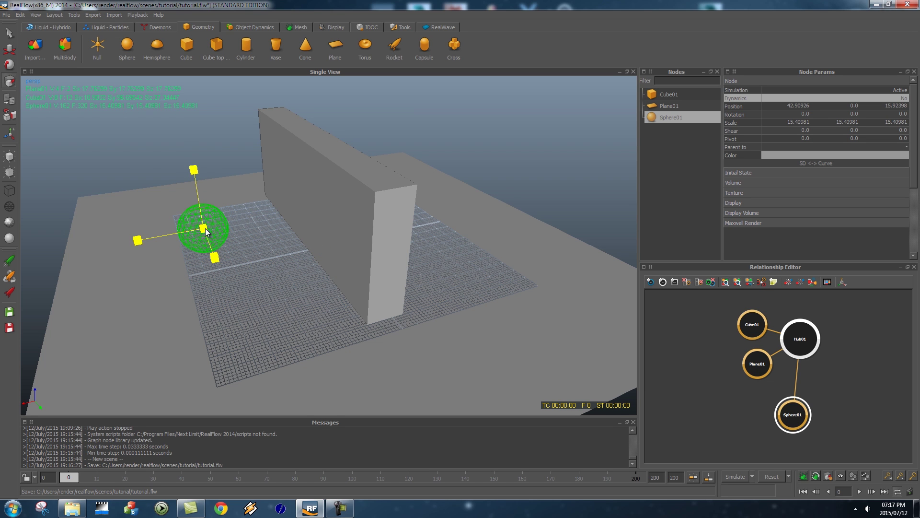
{"action": "left_click_drag", "start_coordinate": [203, 229], "coordinate": [119, 238]}
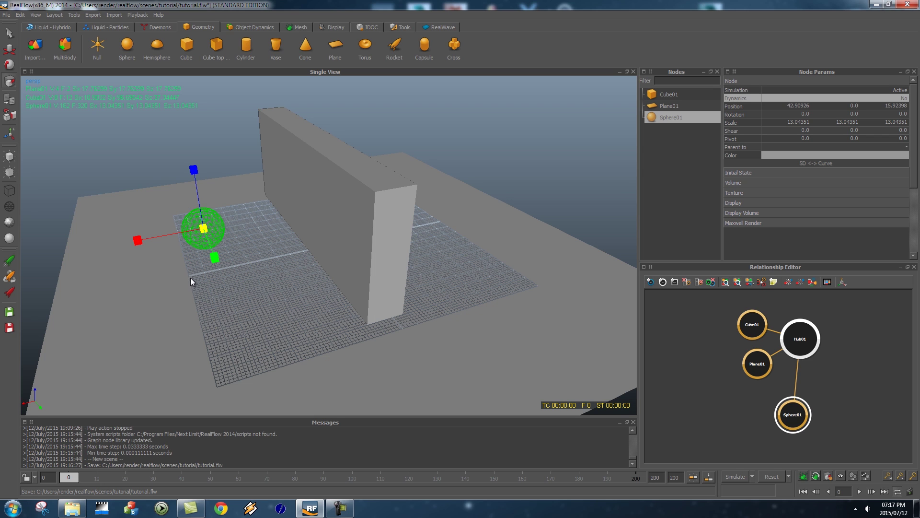
{"action": "left_click", "coordinate": [10, 222]}
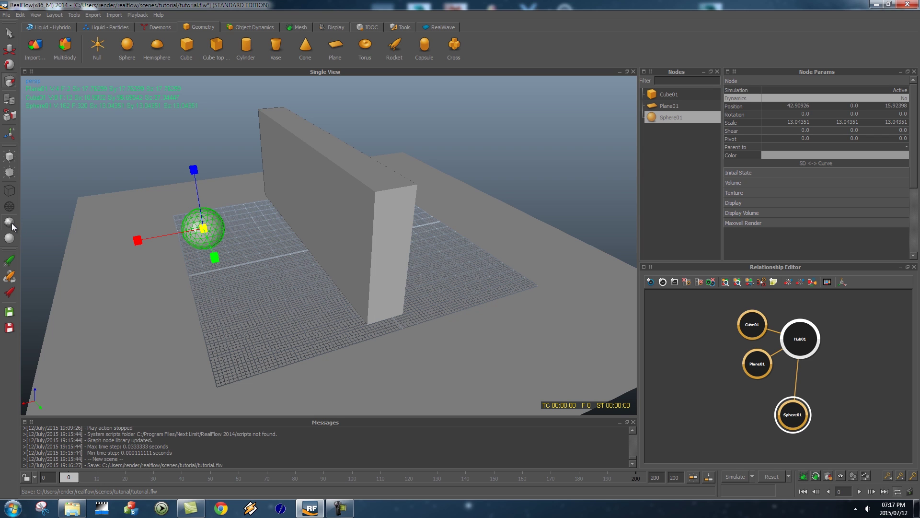
Move the sphere out to about X 71.39 and the wall to about X 30.94.
{"action": "key", "text": "w"}
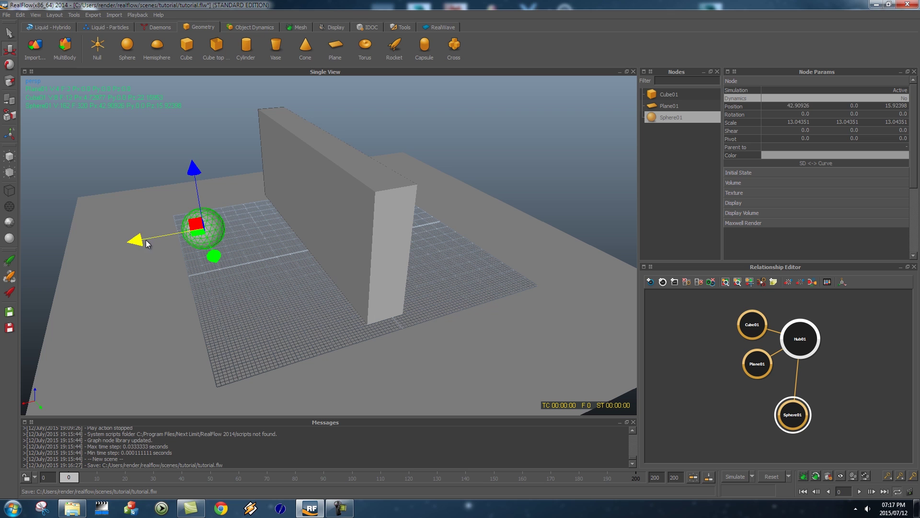
{"action": "left_click_drag", "start_coordinate": [142, 244], "coordinate": [29, 268]}
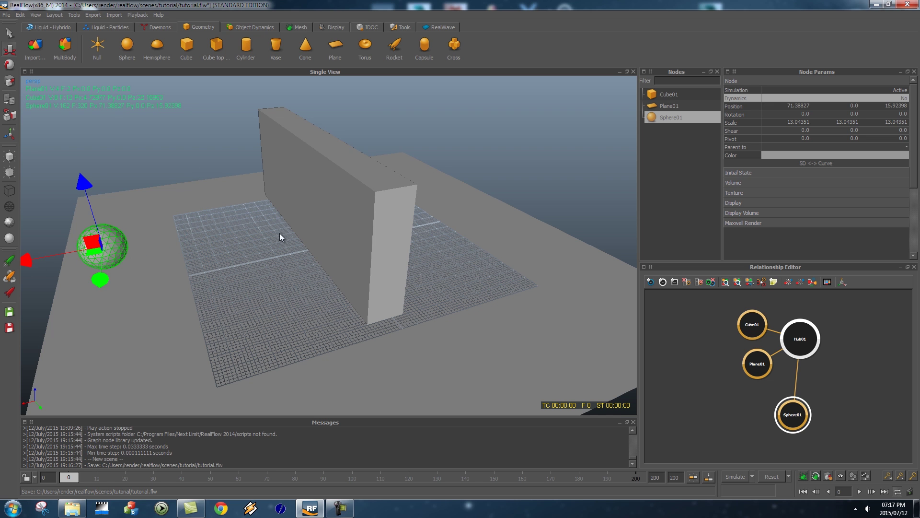
{"action": "left_click", "coordinate": [328, 205]}
{"action": "left_click_drag", "start_coordinate": [254, 203], "coordinate": [181, 214]}
{"action": "left_click_drag", "start_coordinate": [370, 269], "coordinate": [331, 265], "text": "alt"}
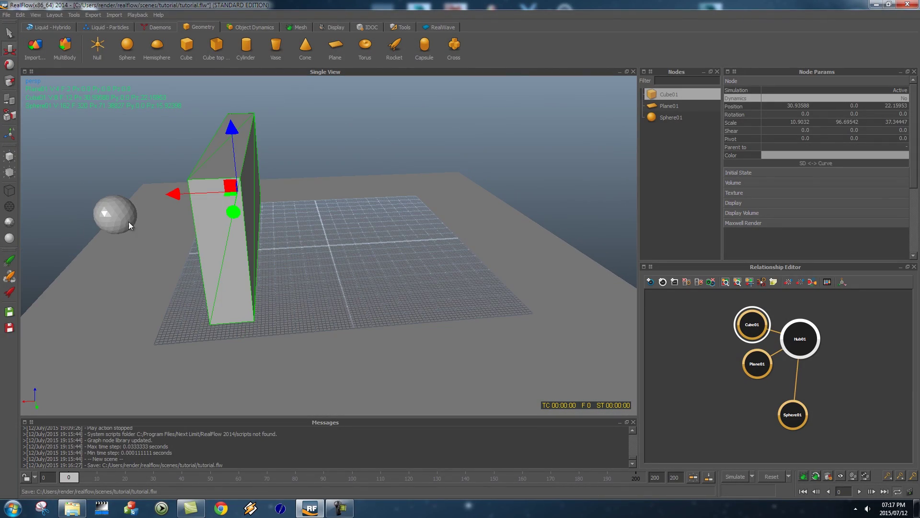
Add a transformation key to the sphere at frame 0.
{"action": "left_click", "coordinate": [104, 212]}
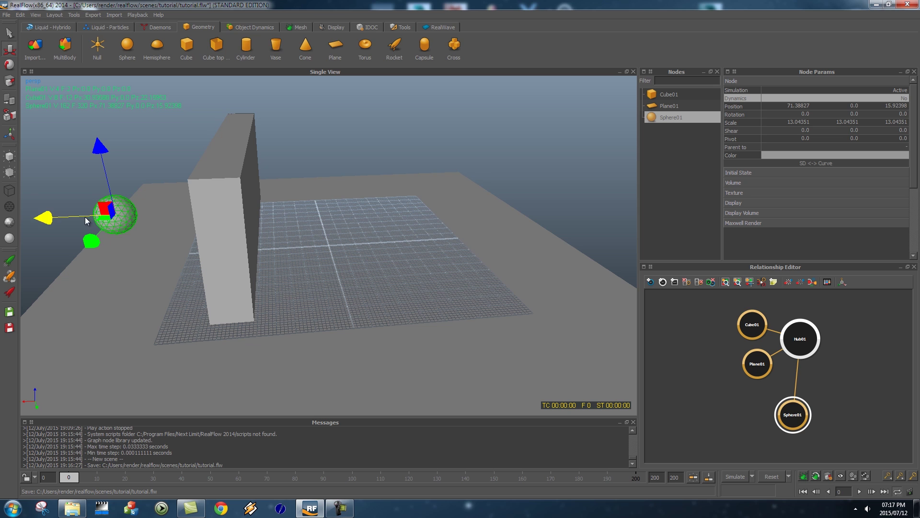
{"action": "left_click_drag", "start_coordinate": [399, 294], "coordinate": [336, 331], "text": "alt"}
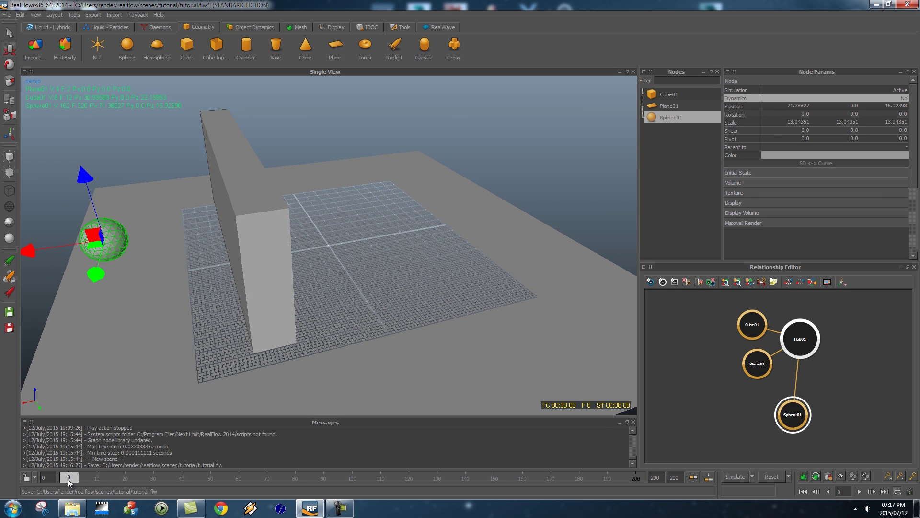
{"action": "right_click", "coordinate": [111, 237]}
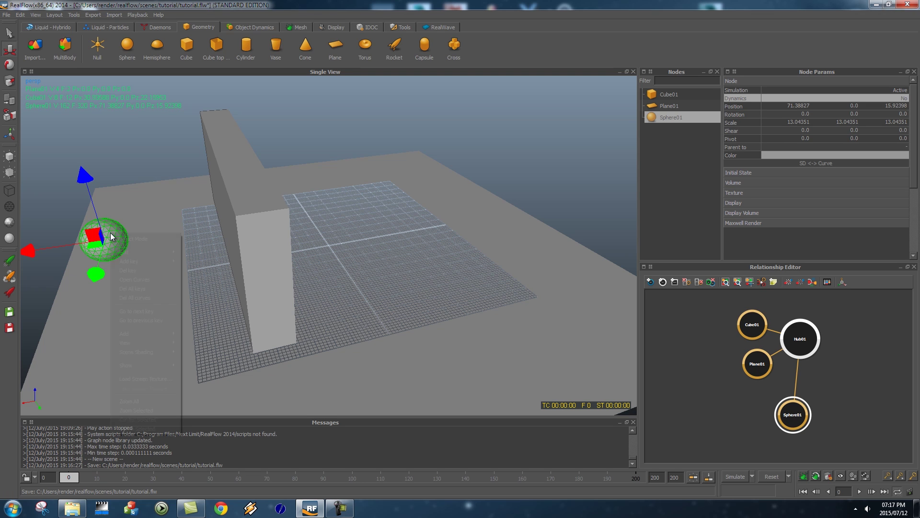
{"action": "mouse_move", "coordinate": [124, 261]}
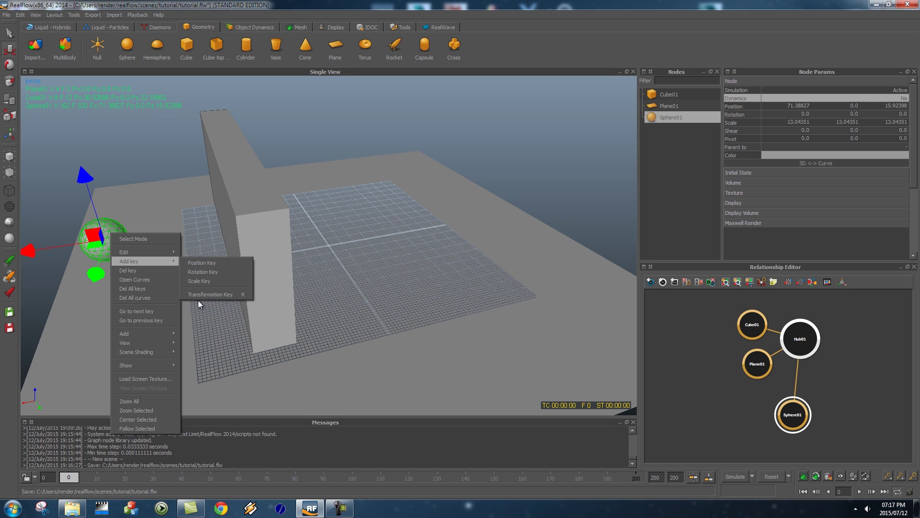
{"action": "left_click", "coordinate": [213, 294]}
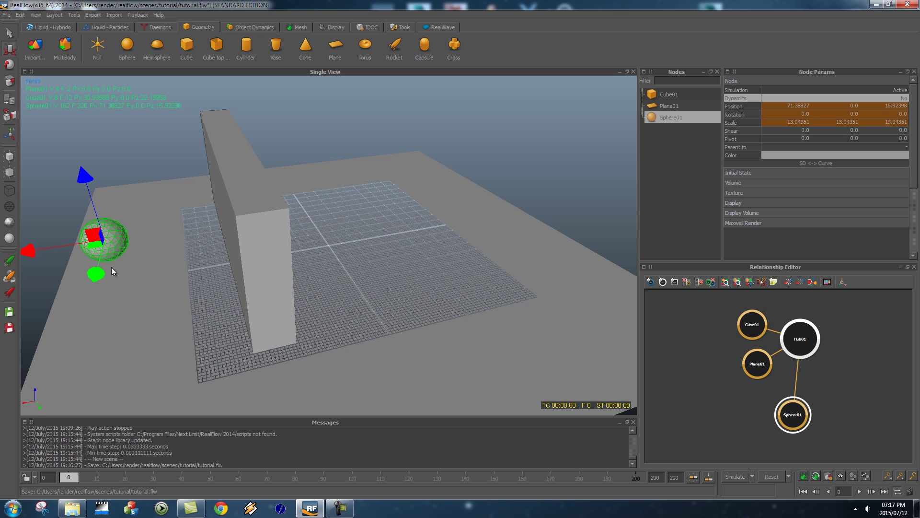
At frame 40, move the sphere past the wall to about X -63.31, add a transformation key, and return to frame 0.
{"action": "left_click_drag", "start_coordinate": [68, 480], "coordinate": [182, 480]}
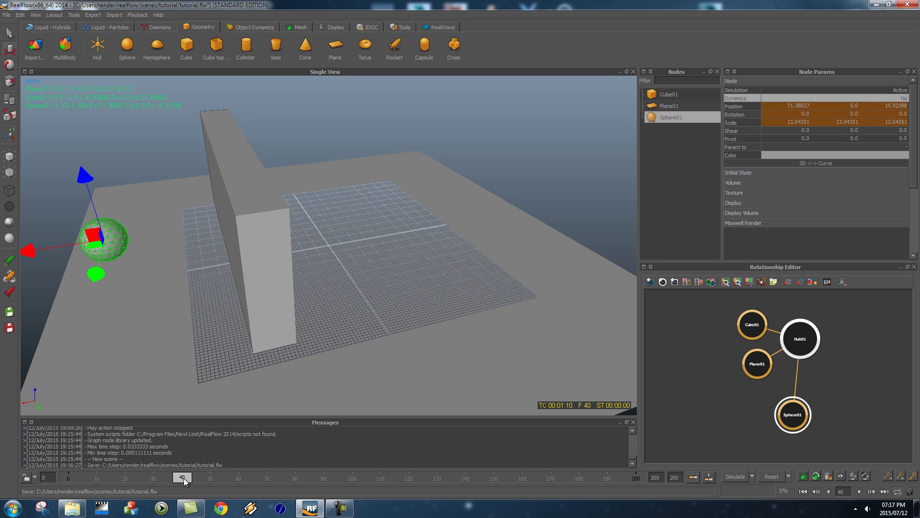
{"action": "left_click_drag", "start_coordinate": [27, 254], "coordinate": [474, 188]}
{"action": "right_click", "coordinate": [479, 197]}
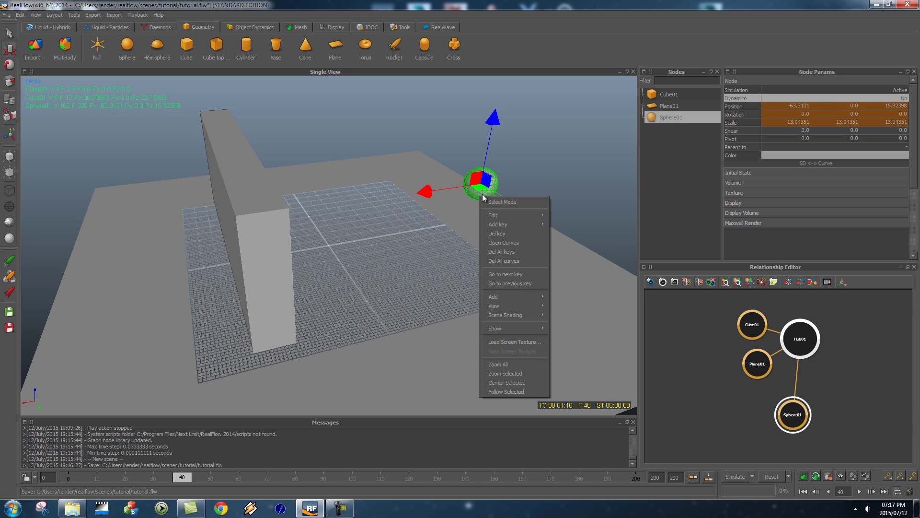
{"action": "mouse_move", "coordinate": [512, 224]}
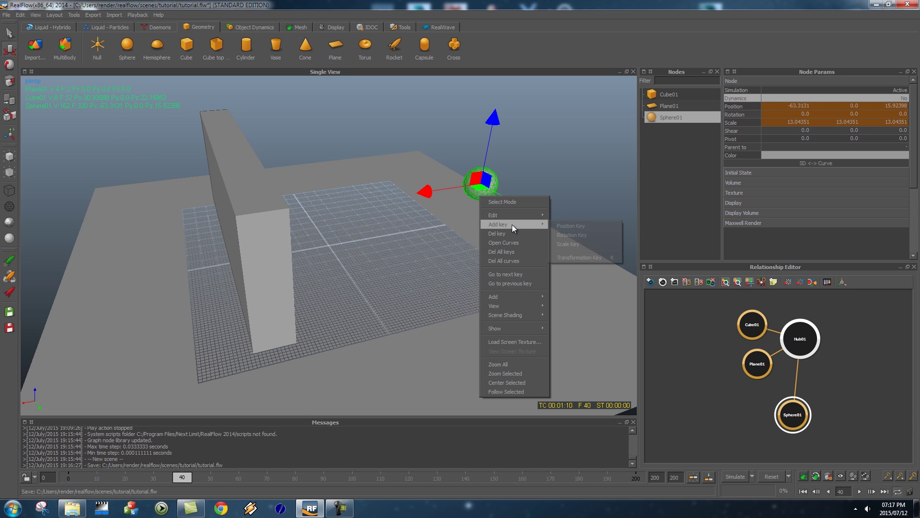
{"action": "left_click", "coordinate": [586, 256]}
{"action": "left_click_drag", "start_coordinate": [185, 476], "coordinate": [53, 481]}
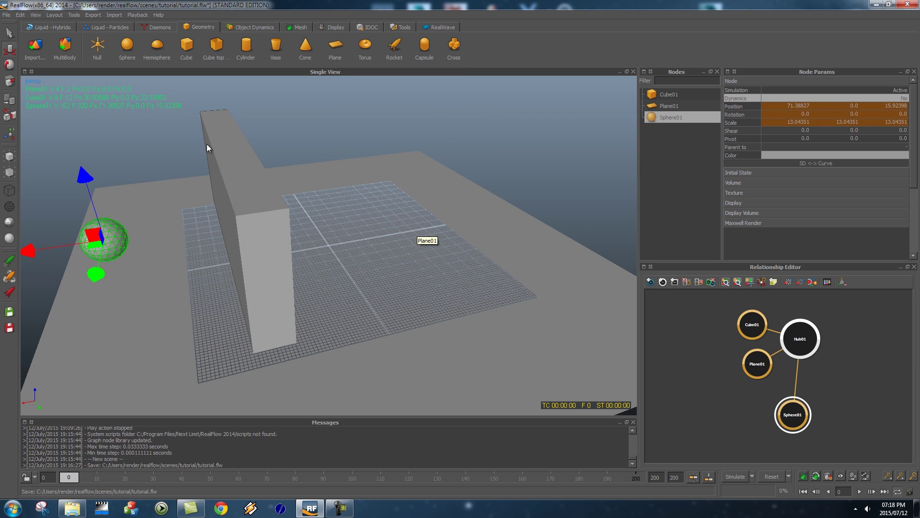
Fracture the wall cube into pieces with the Voronoi fracture tool.
{"action": "left_click", "coordinate": [226, 143]}
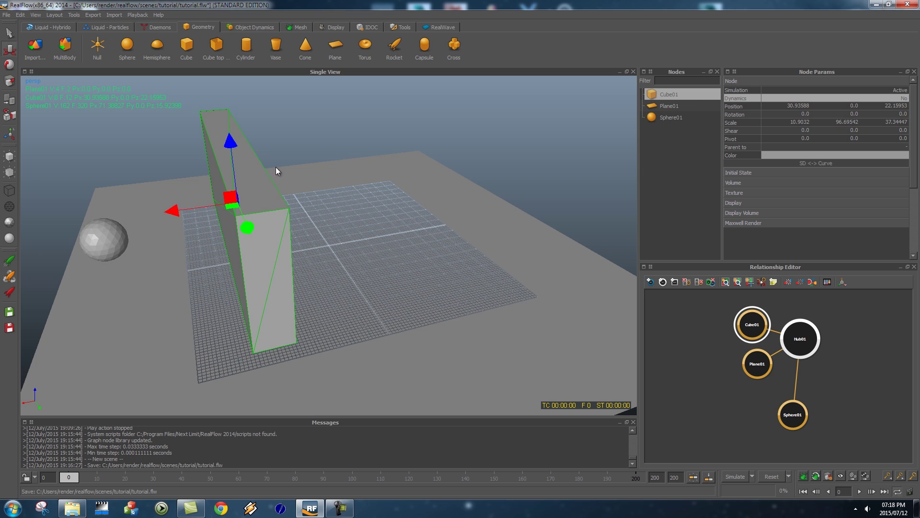
{"action": "left_click", "coordinate": [334, 123]}
{"action": "left_click", "coordinate": [229, 153]}
{"action": "left_click", "coordinate": [254, 27]}
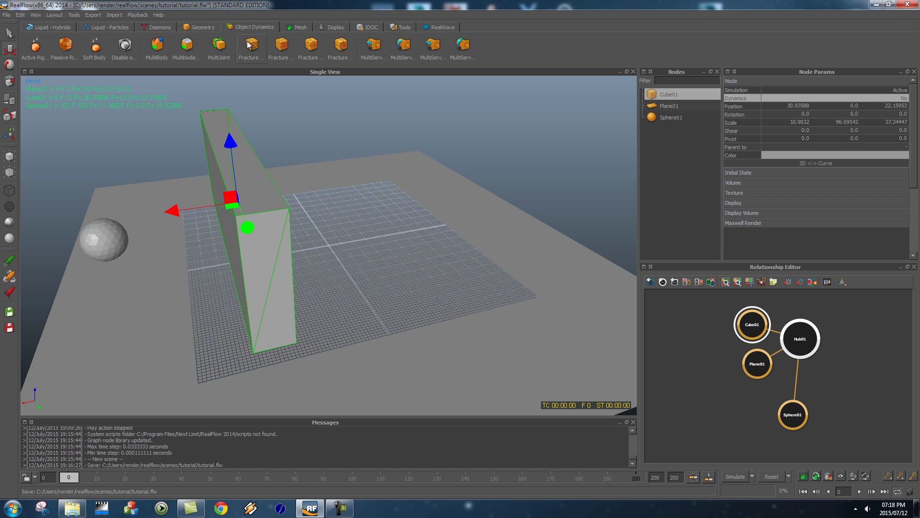
{"action": "left_click", "coordinate": [249, 45]}
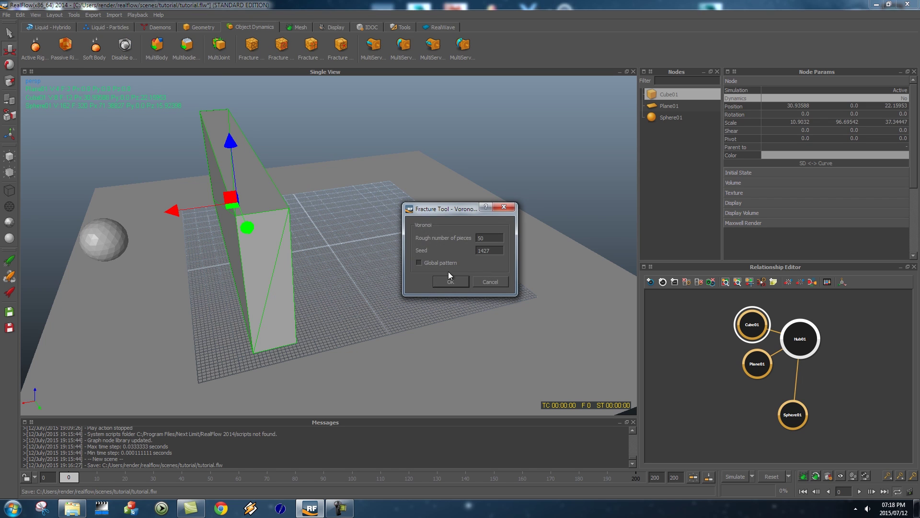
{"action": "left_click_drag", "start_coordinate": [468, 210], "coordinate": [419, 164]}
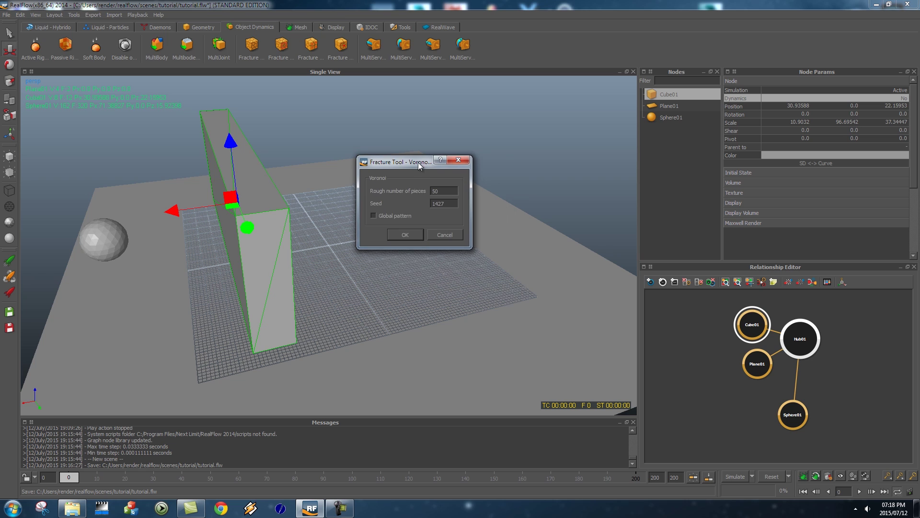
{"action": "double_click", "coordinate": [443, 191]}
{"action": "left_click", "coordinate": [405, 234]}
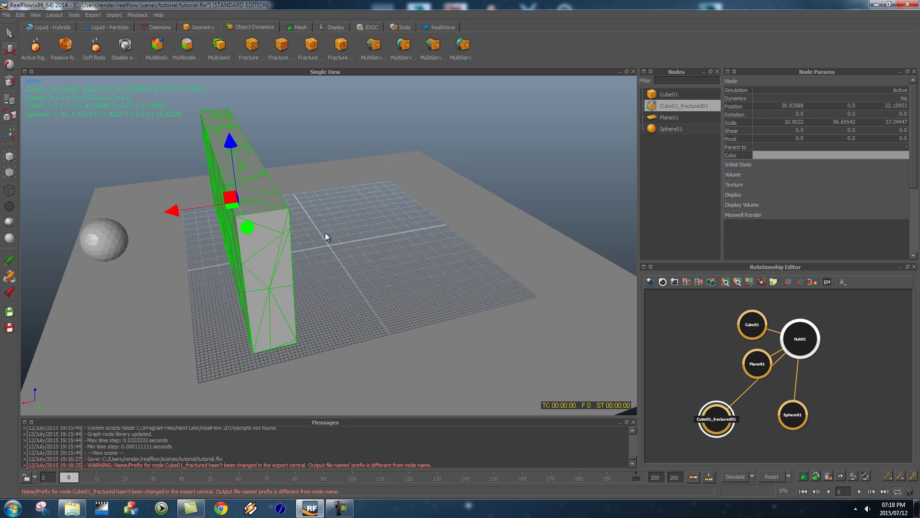
Separate the fractured wall and original cube nodes in the relationship graph, and delete the original Cube01.
{"action": "left_click_drag", "start_coordinate": [702, 420], "coordinate": [691, 370]}
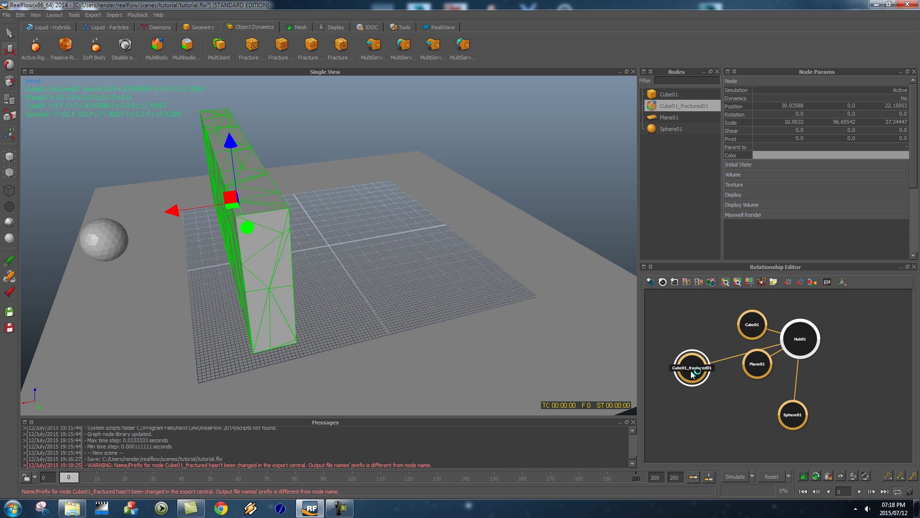
{"action": "mouse_move", "coordinate": [695, 371]}
{"action": "left_mouse_down"}
{"action": "mouse_move", "coordinate": [688, 378]}
{"action": "mouse_move", "coordinate": [685, 369]}
{"action": "left_mouse_up"}
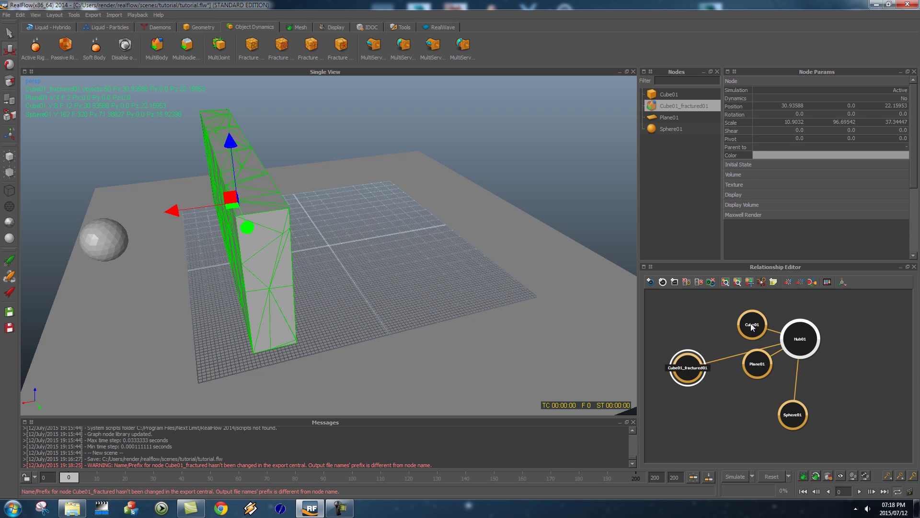
{"action": "left_click_drag", "start_coordinate": [752, 327], "coordinate": [718, 412]}
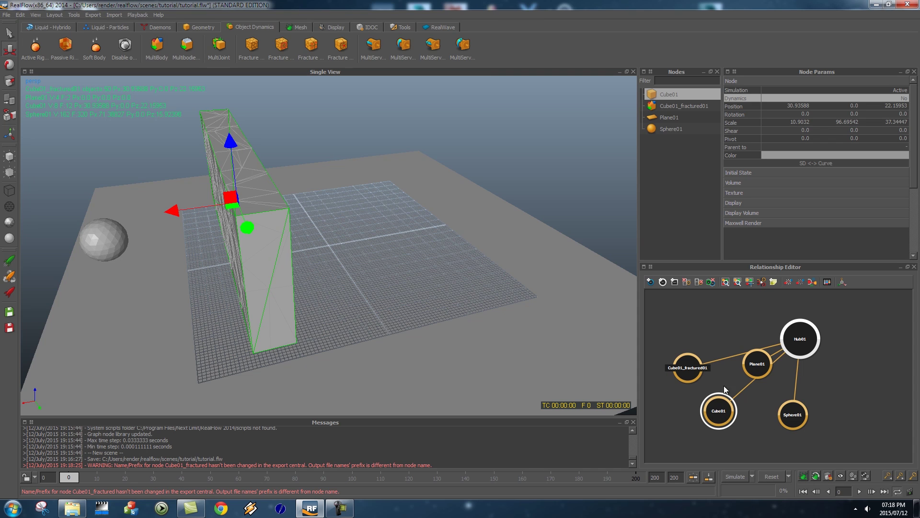
{"action": "key", "text": "Delete"}
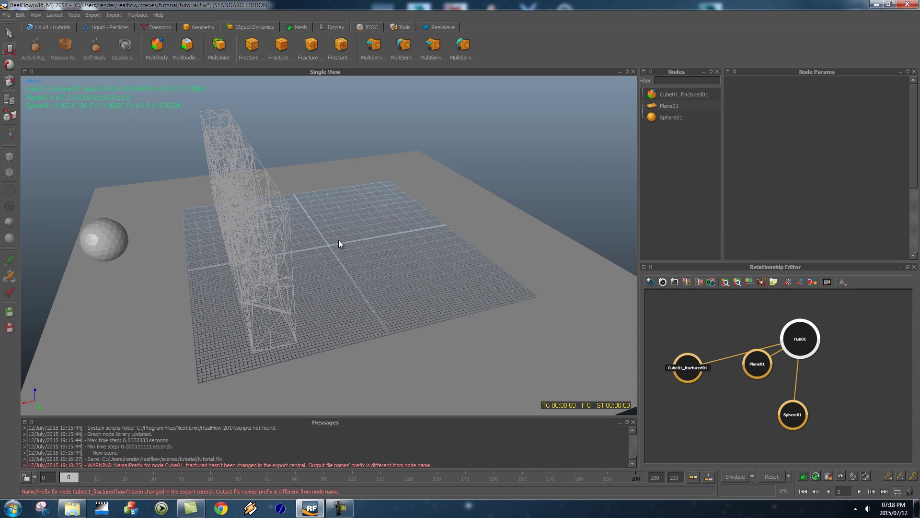
Display the fractured wall flat shaded.
{"action": "left_click", "coordinate": [222, 149]}
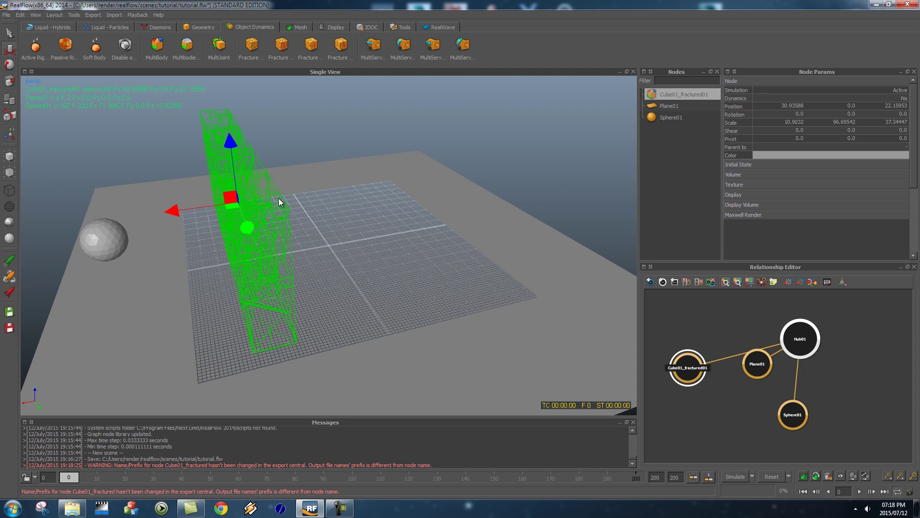
{"action": "left_click", "coordinate": [9, 222]}
{"action": "mouse_move", "coordinate": [394, 266]}
{"action": "left_mouse_down", "text": "alt"}
{"action": "mouse_move", "coordinate": [331, 270]}
{"action": "mouse_move", "coordinate": [392, 268]}
{"action": "left_mouse_up", "text": "alt"}
{"action": "mouse_move", "coordinate": [68, 479]}
{"action": "left_mouse_down"}
{"action": "mouse_move", "coordinate": [172, 477]}
{"action": "mouse_move", "coordinate": [68, 477]}
{"action": "left_mouse_up"}
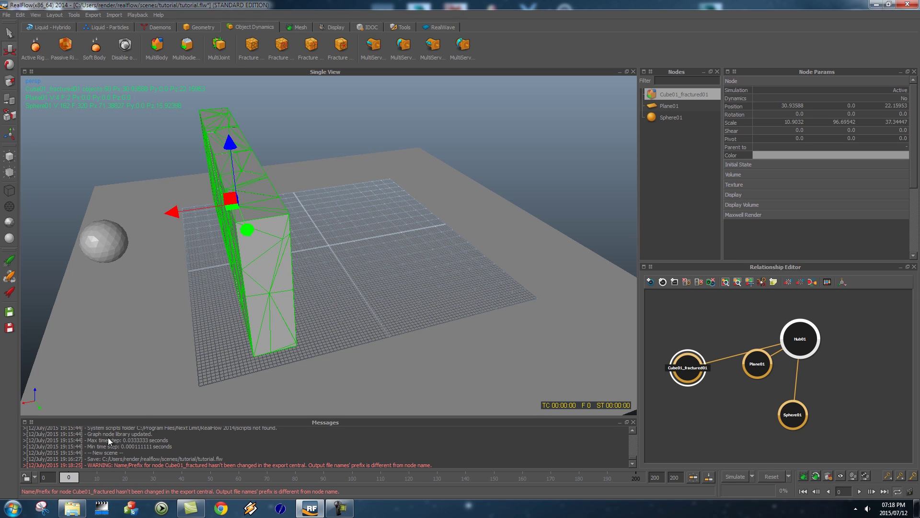
{"action": "left_click_drag", "start_coordinate": [344, 255], "coordinate": [352, 246], "text": "alt"}
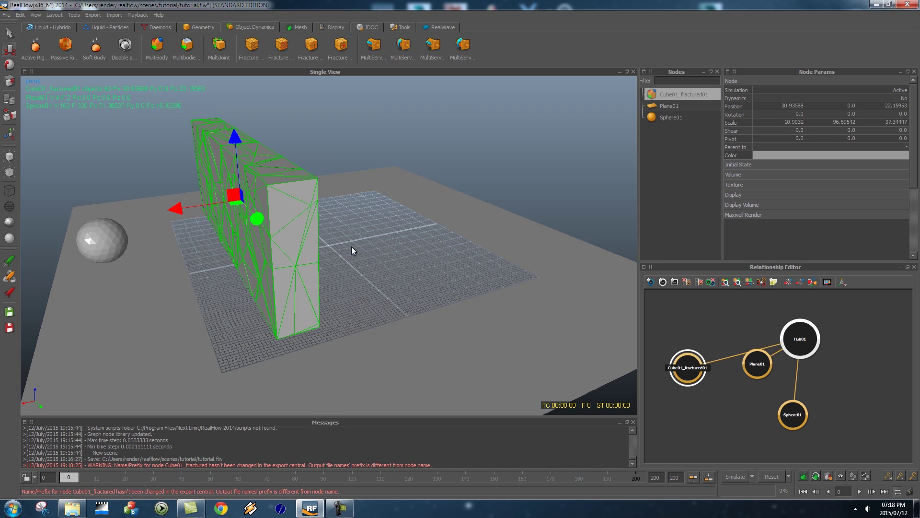
{"action": "left_click", "coordinate": [345, 247]}
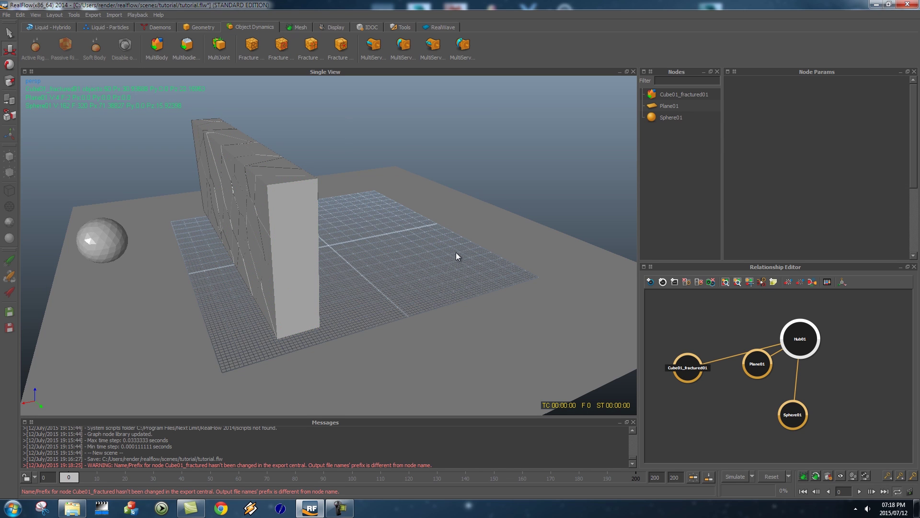
Set the ground plane's dynamics to Passive rigid body.
{"action": "left_click", "coordinate": [491, 296]}
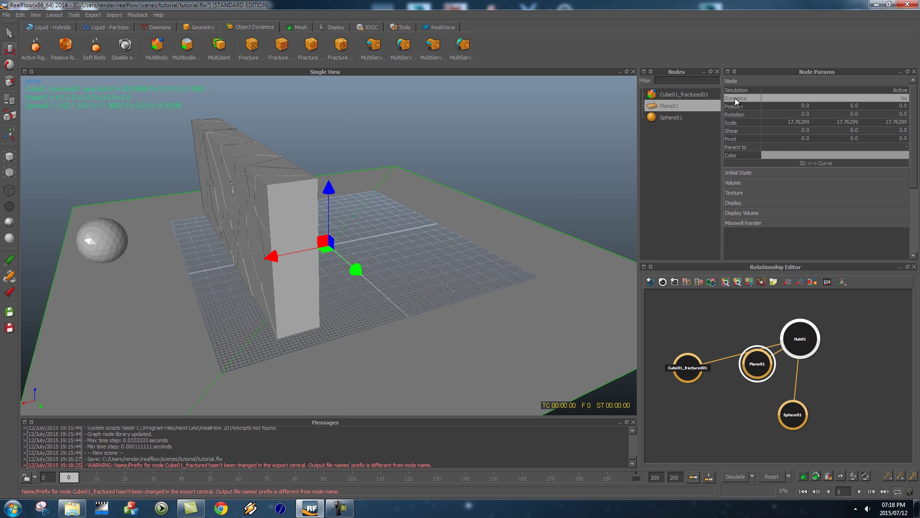
{"action": "left_click", "coordinate": [905, 99]}
{"action": "left_click", "coordinate": [905, 98]}
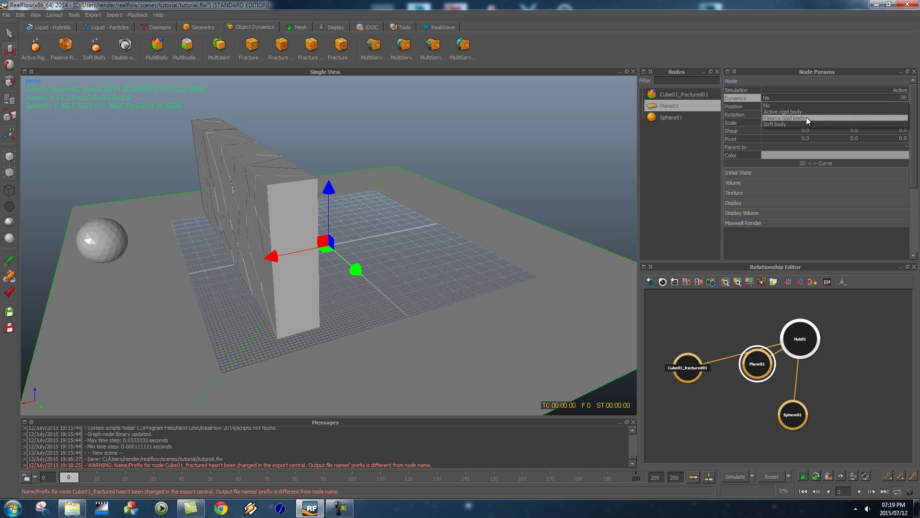
{"action": "left_click", "coordinate": [808, 118]}
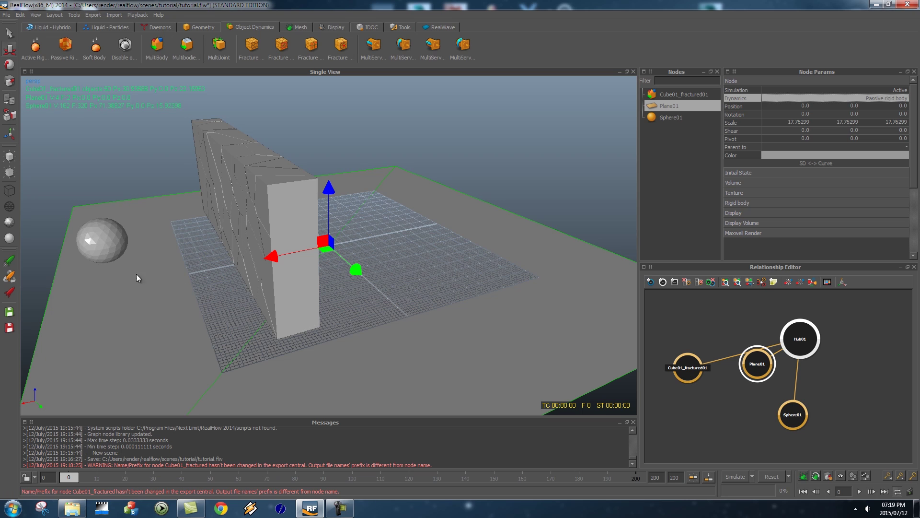
Set the sphere's dynamics to Passive rigid body.
{"action": "left_click", "coordinate": [102, 240]}
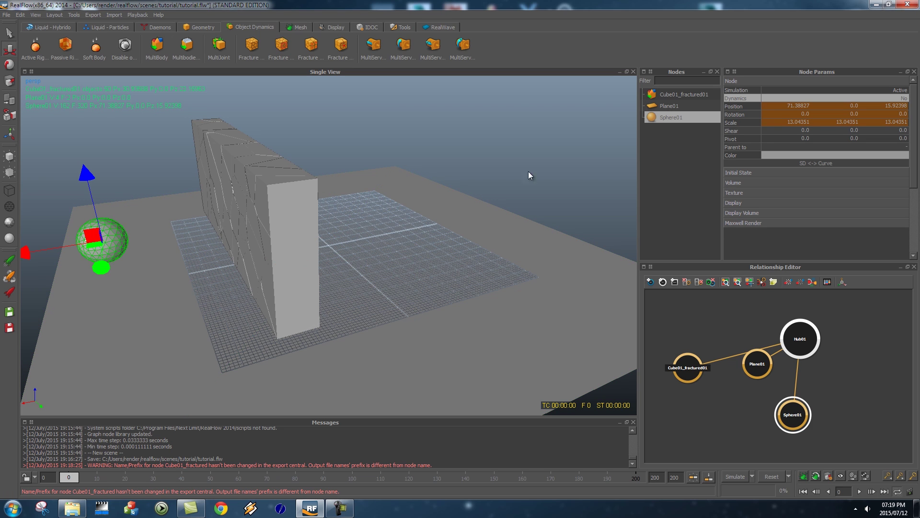
{"action": "left_click", "coordinate": [903, 98]}
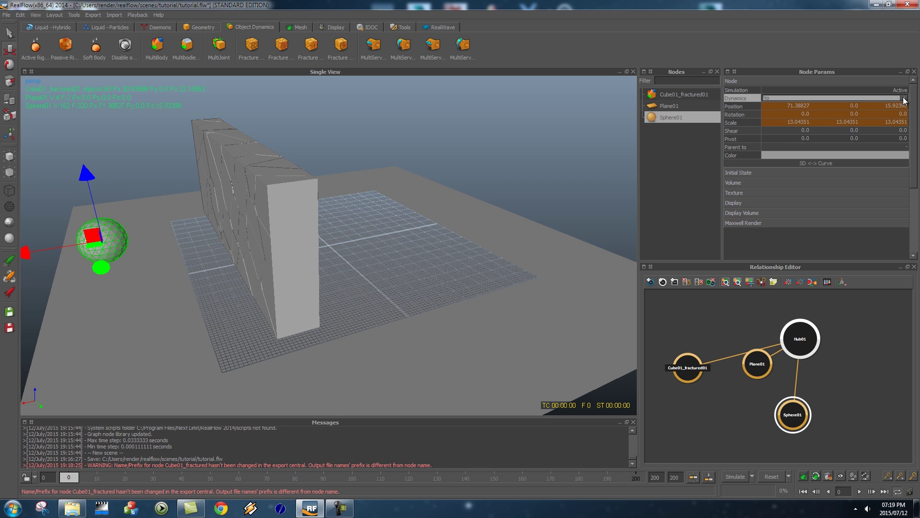
{"action": "left_click", "coordinate": [903, 98]}
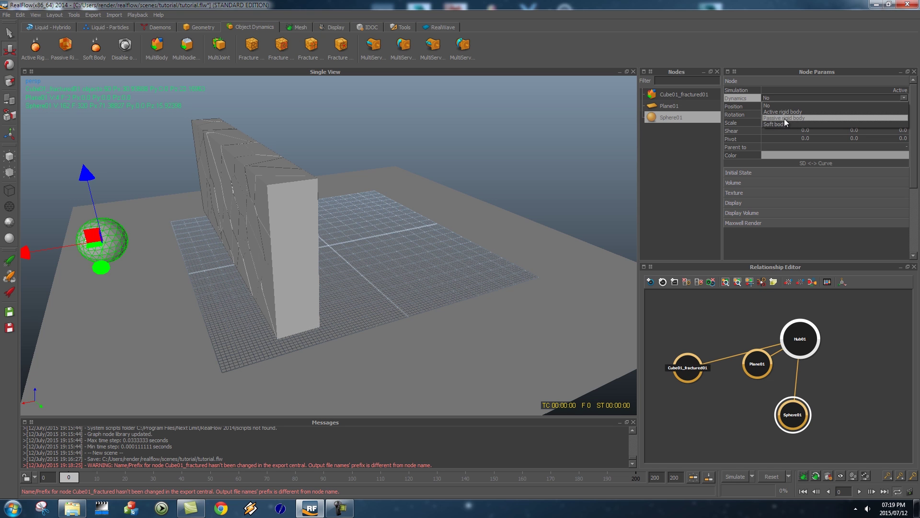
{"action": "left_click", "coordinate": [800, 117]}
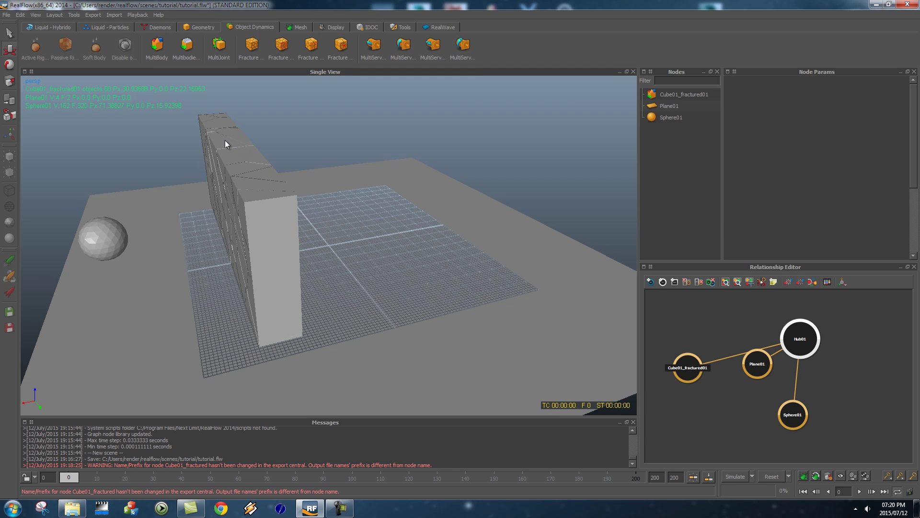
Set the fractured wall's dynamics to Active rigid body.
{"action": "left_click", "coordinate": [225, 144]}
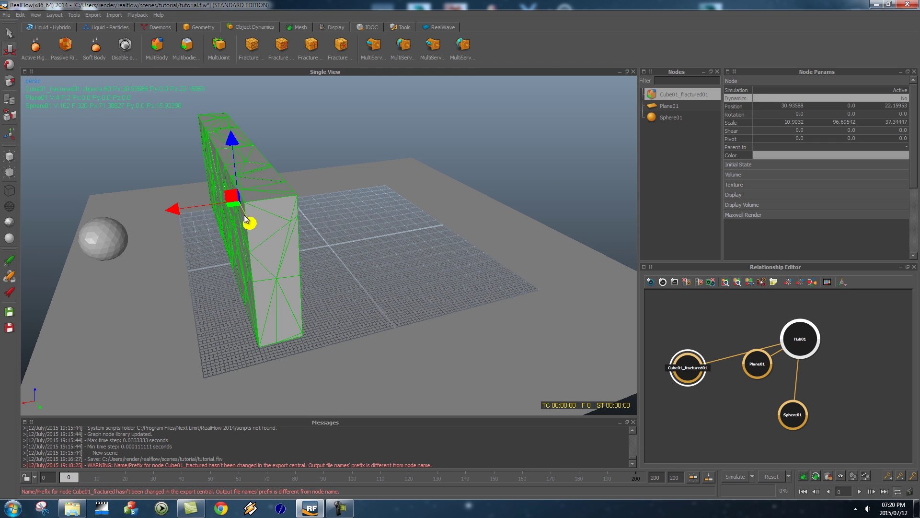
{"action": "left_click", "coordinate": [904, 98]}
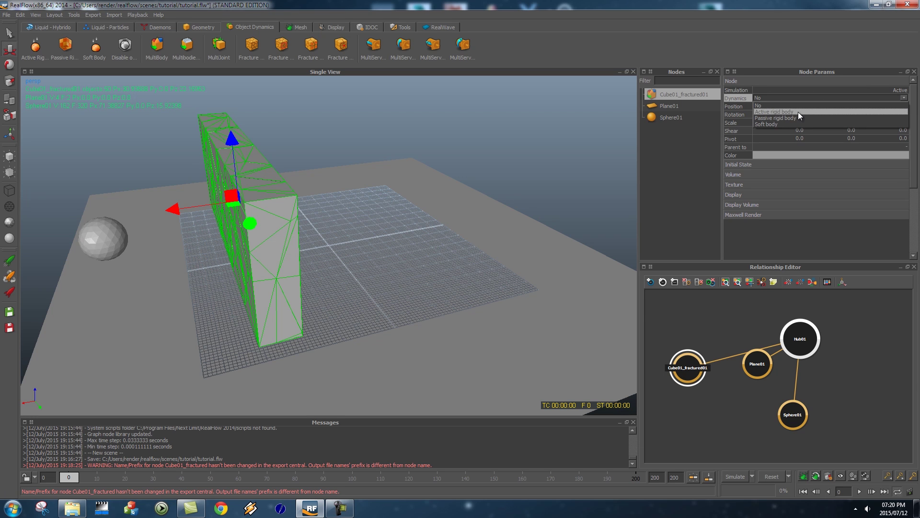
{"action": "left_click", "coordinate": [796, 111]}
{"action": "left_click", "coordinate": [472, 134]}
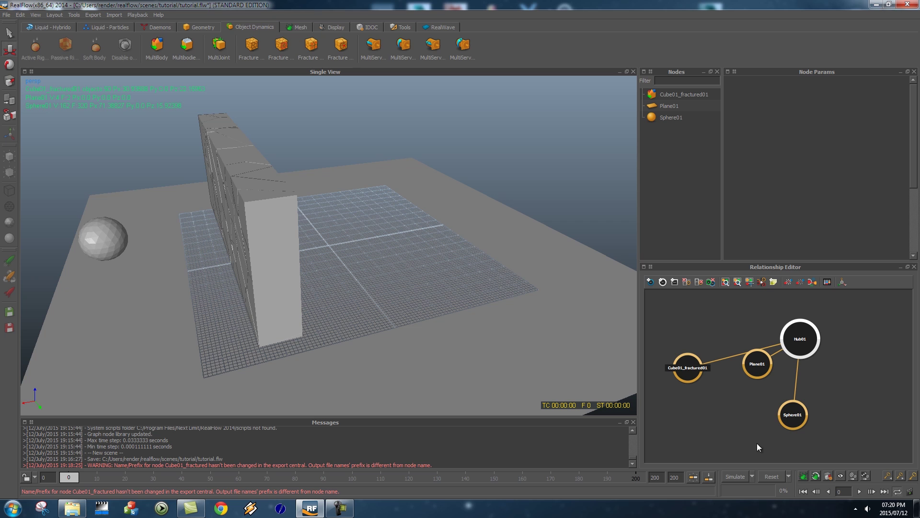
Run a test simulation to about frame 130, return to frame 0 and reset the simulation data.
{"action": "left_click", "coordinate": [733, 476]}
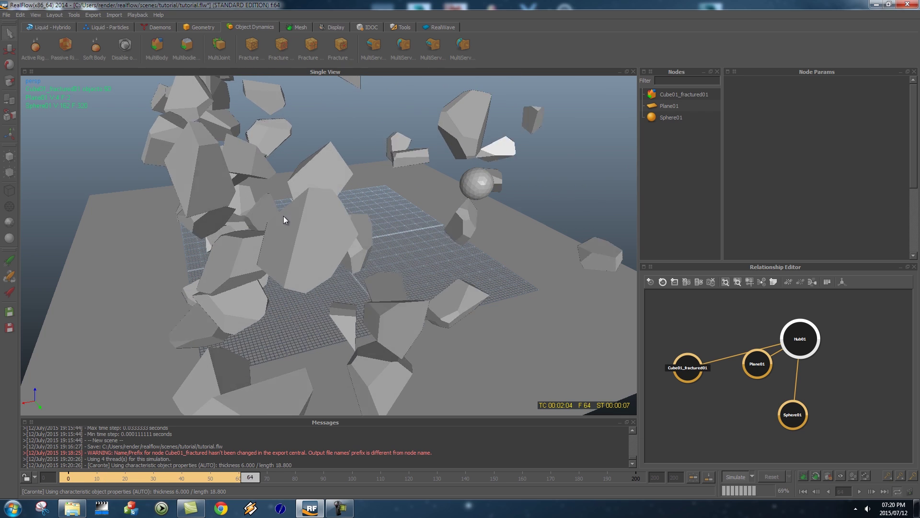
{"action": "left_click_drag", "start_coordinate": [275, 292], "coordinate": [329, 283], "text": "alt"}
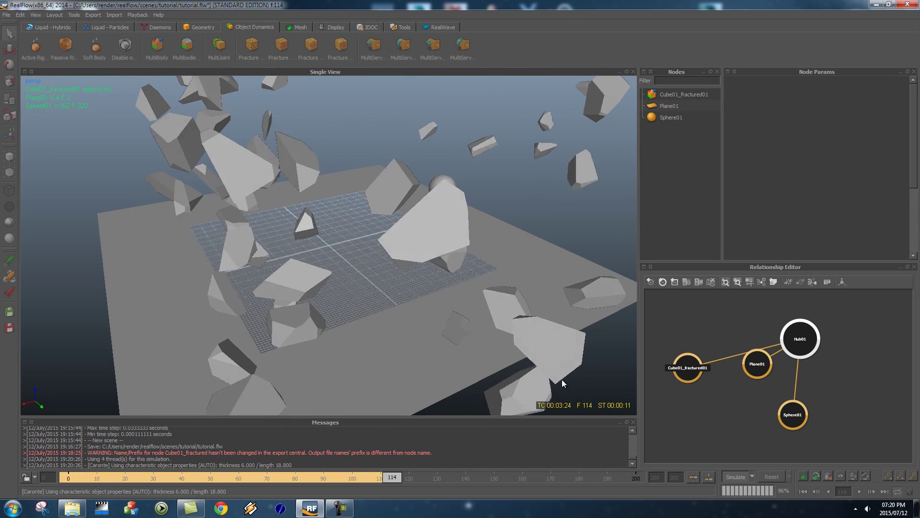
{"action": "left_click", "coordinate": [734, 476]}
{"action": "left_click", "coordinate": [734, 477]}
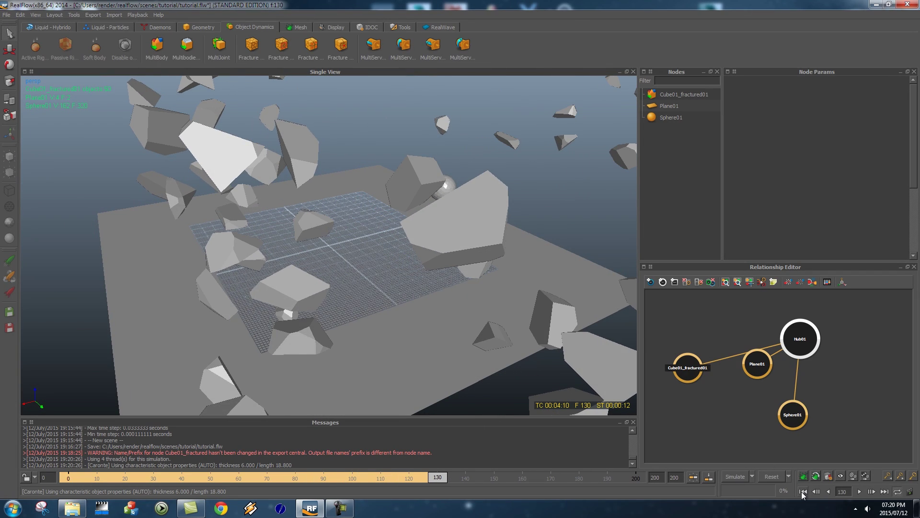
{"action": "left_click", "coordinate": [804, 491]}
{"action": "left_click", "coordinate": [772, 476]}
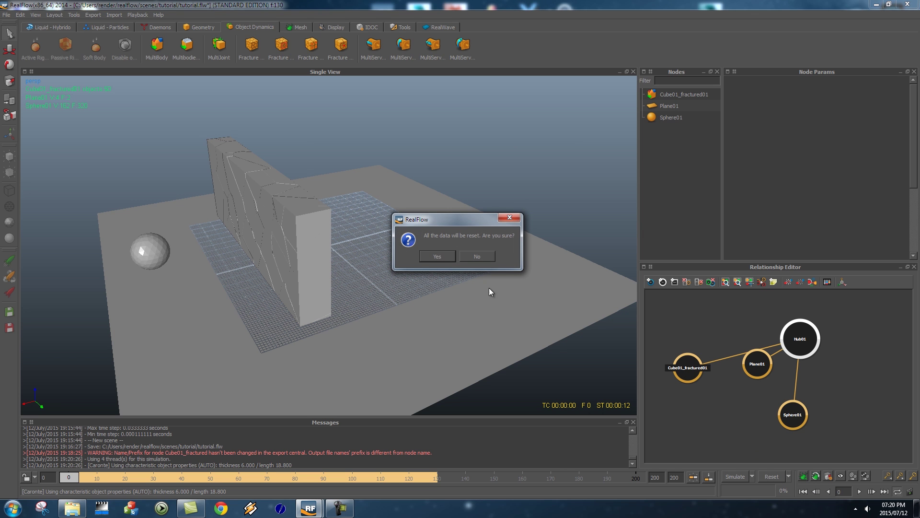
{"action": "left_click", "coordinate": [434, 257]}
{"action": "left_click_drag", "start_coordinate": [435, 254], "coordinate": [499, 202], "text": "alt"}
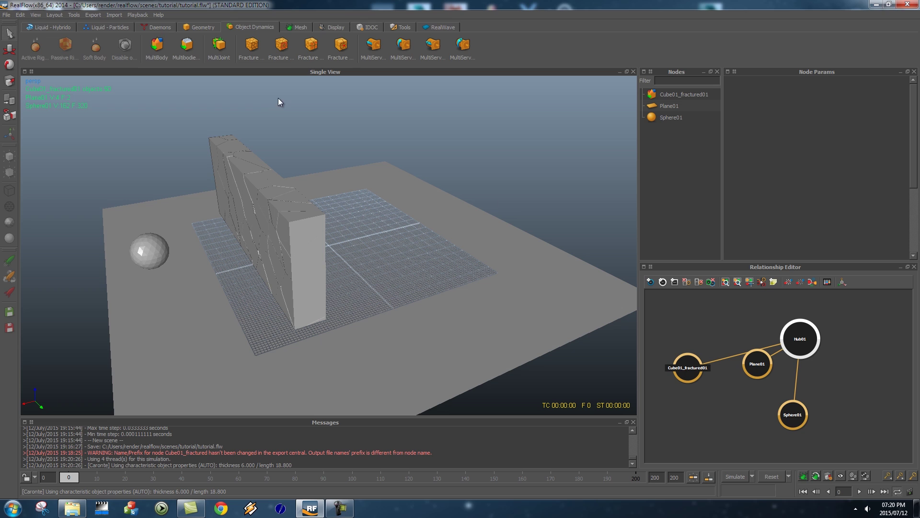
Add a Gravity daemon, move it beside the ground plane to about X -125.35, and scale it up uniformly.
{"action": "left_click", "coordinate": [152, 29]}
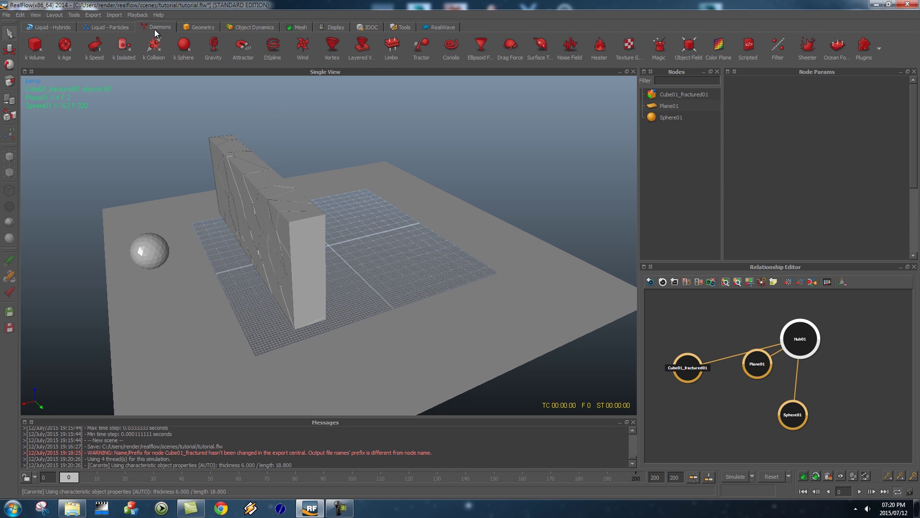
{"action": "left_click", "coordinate": [212, 45]}
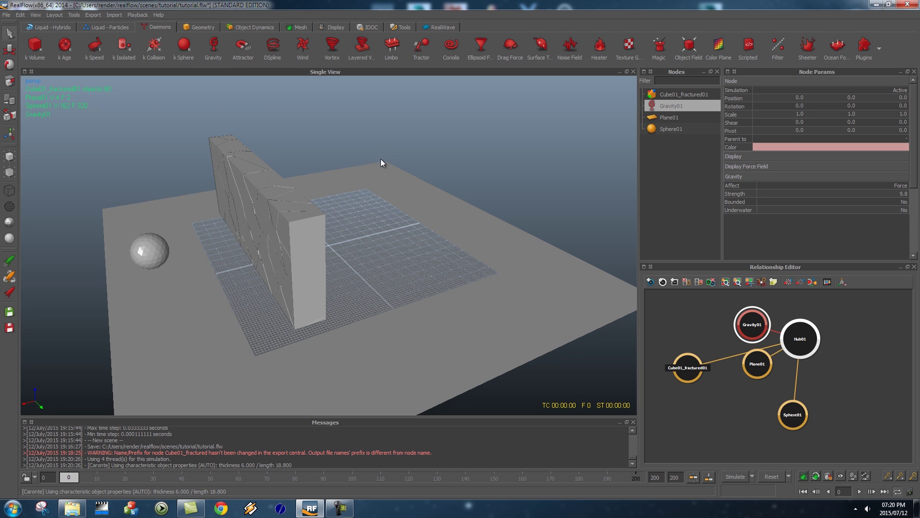
{"action": "left_click_drag", "start_coordinate": [519, 229], "coordinate": [513, 235]}
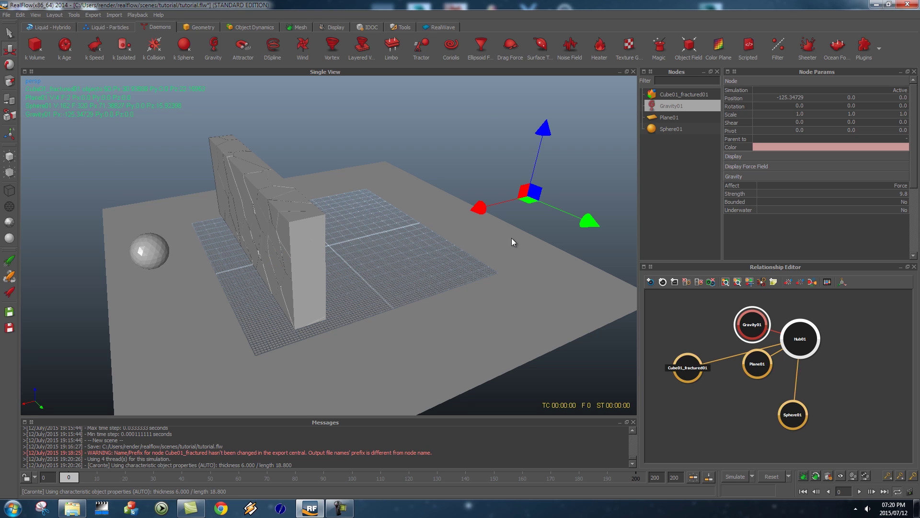
{"action": "key", "text": "r"}
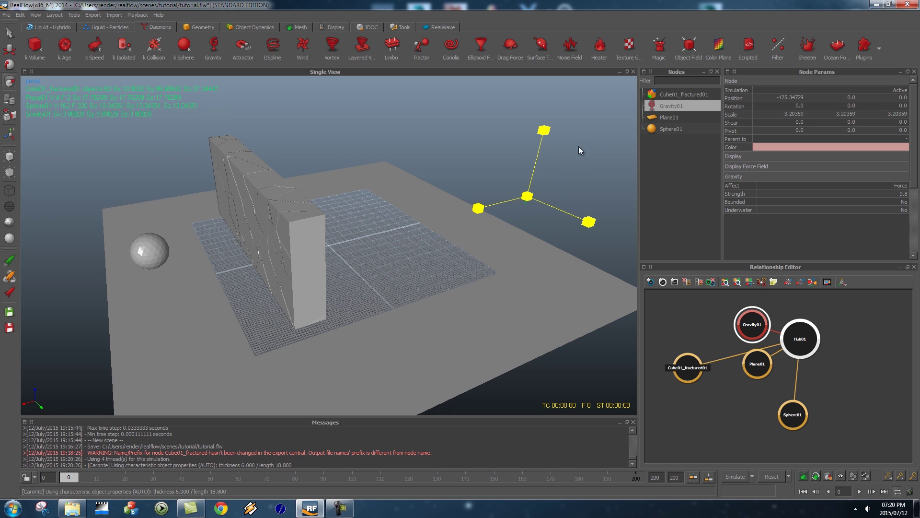
{"action": "left_click", "coordinate": [499, 155]}
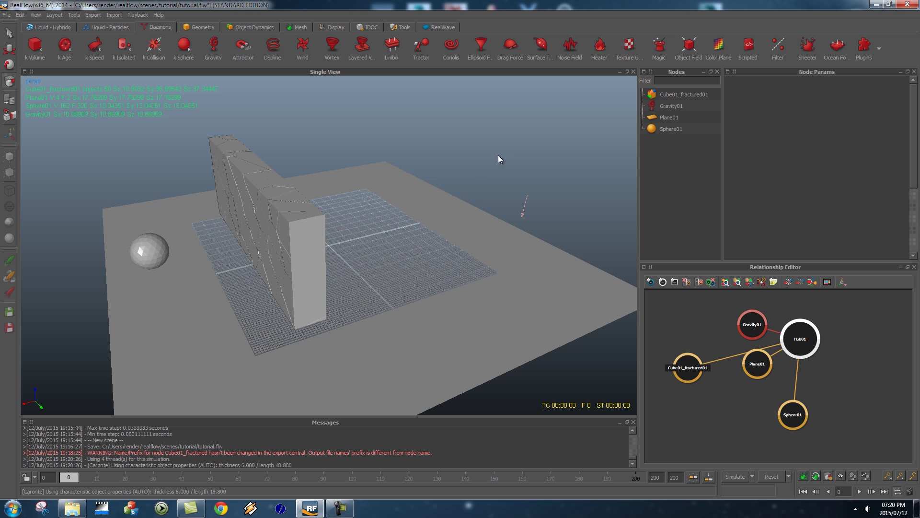
Simulate the scene with gravity through frame 200, viewing the collapse from several angles, and return to frame 0.
{"action": "left_click_drag", "start_coordinate": [490, 171], "coordinate": [480, 168], "text": "alt"}
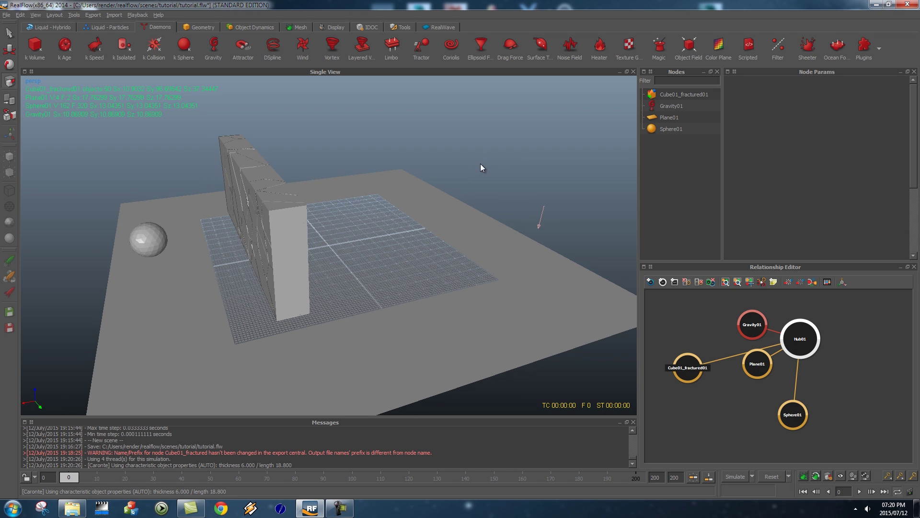
{"action": "left_click", "coordinate": [736, 476]}
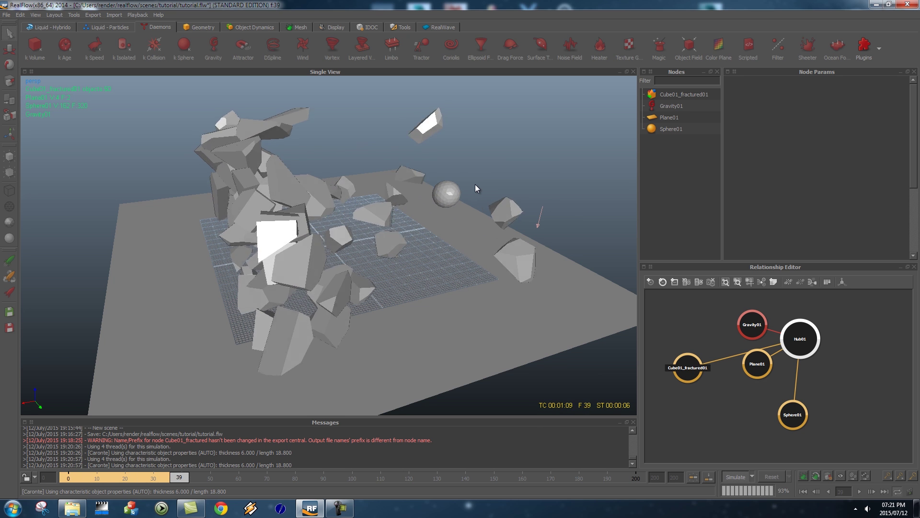
{"action": "left_click_drag", "start_coordinate": [425, 256], "coordinate": [474, 238], "text": "alt"}
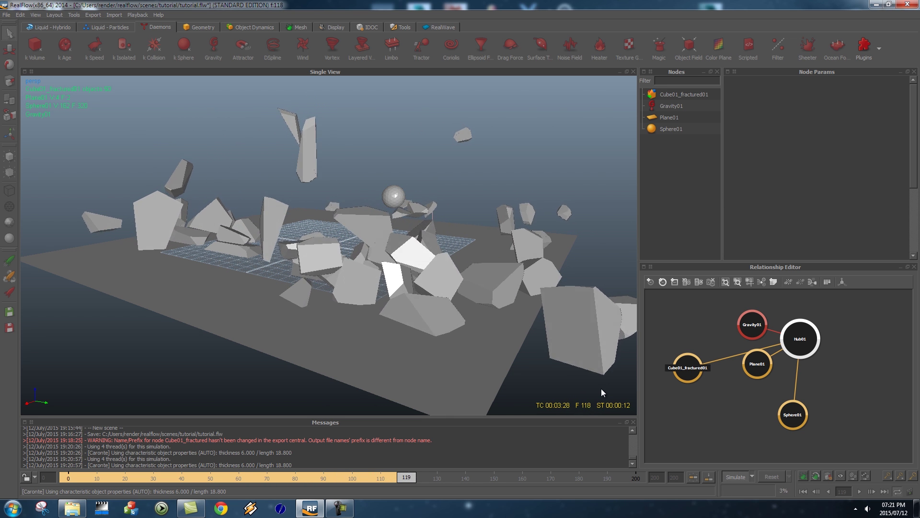
{"action": "left_click_drag", "start_coordinate": [533, 280], "coordinate": [388, 272], "text": "alt"}
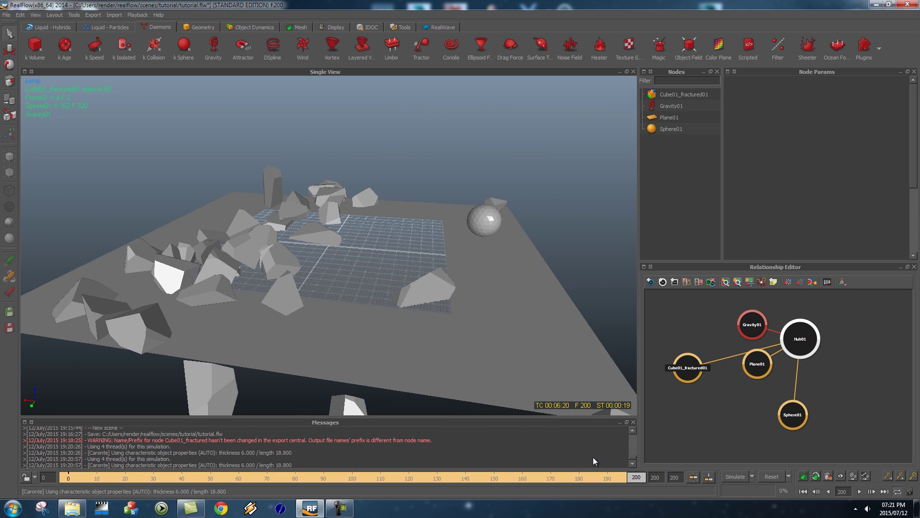
{"action": "left_click_drag", "start_coordinate": [636, 477], "coordinate": [68, 479]}
Inspect the fractured wall up close at frame 0 and scrub to frame 8 to check when the sphere reaches it.
{"action": "scroll", "coordinate": [249, 267], "scroll_direction": "up", "scroll_amount": 4}
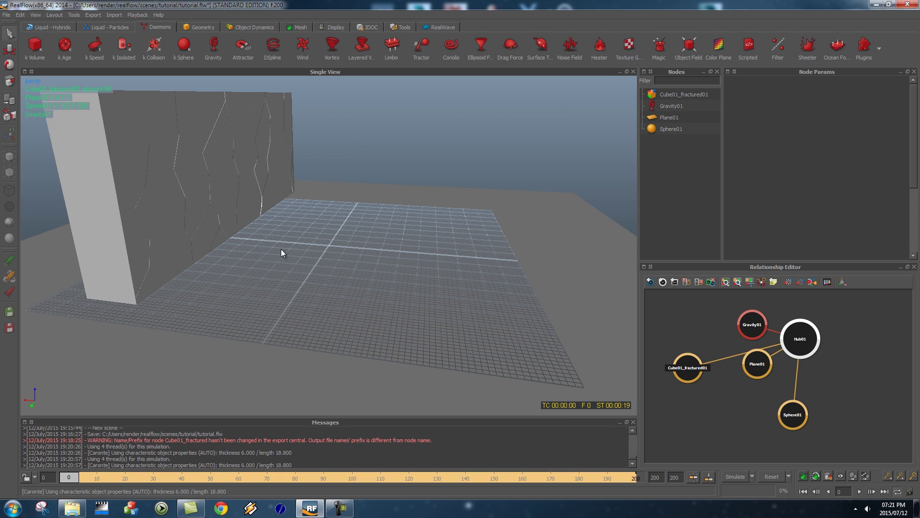
{"action": "left_click_drag", "start_coordinate": [281, 249], "coordinate": [224, 264], "text": "alt"}
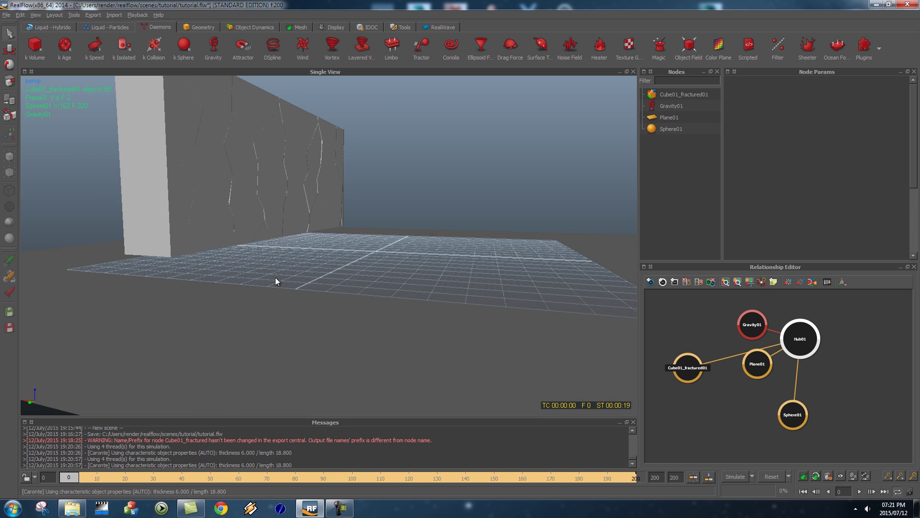
{"action": "left_click_drag", "start_coordinate": [275, 281], "coordinate": [254, 259], "text": "alt"}
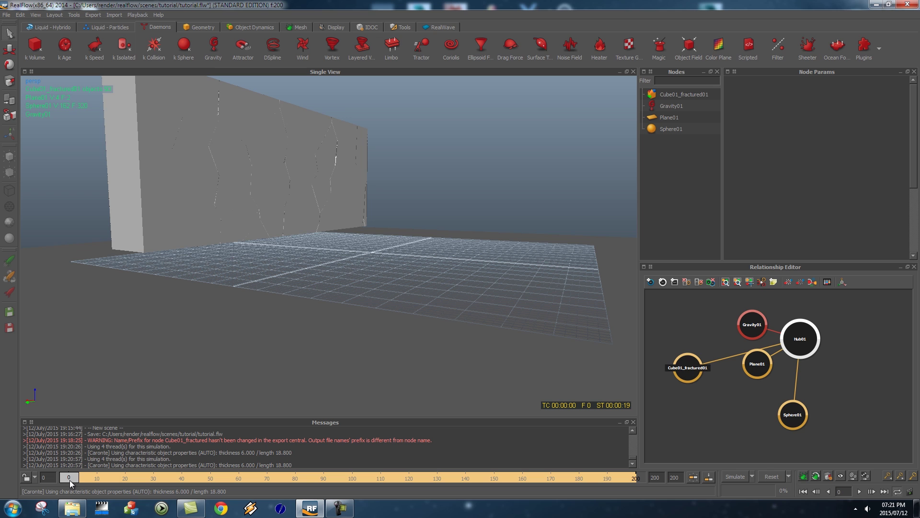
{"action": "mouse_move", "coordinate": [70, 480]}
{"action": "left_mouse_down"}
{"action": "mouse_move", "coordinate": [117, 478]}
{"action": "mouse_move", "coordinate": [78, 477]}
{"action": "left_mouse_up"}
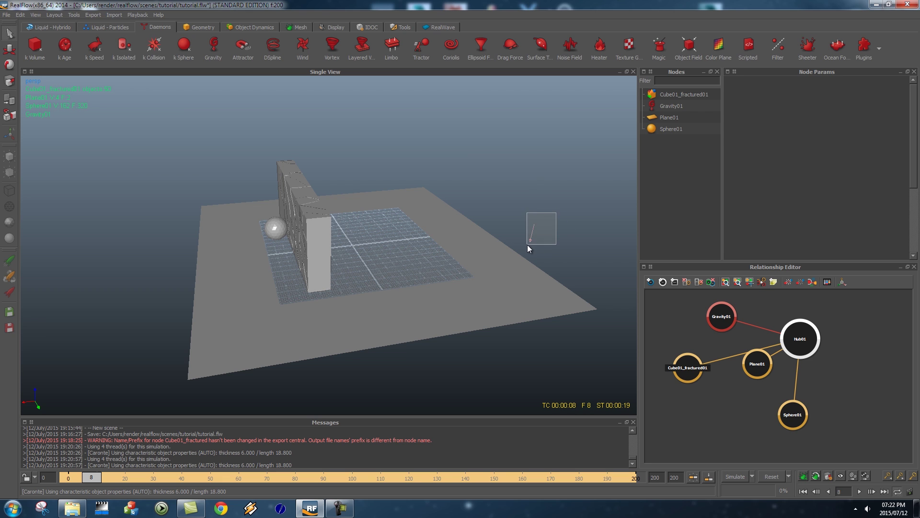
{"action": "left_click_drag", "start_coordinate": [528, 245], "coordinate": [527, 245]}
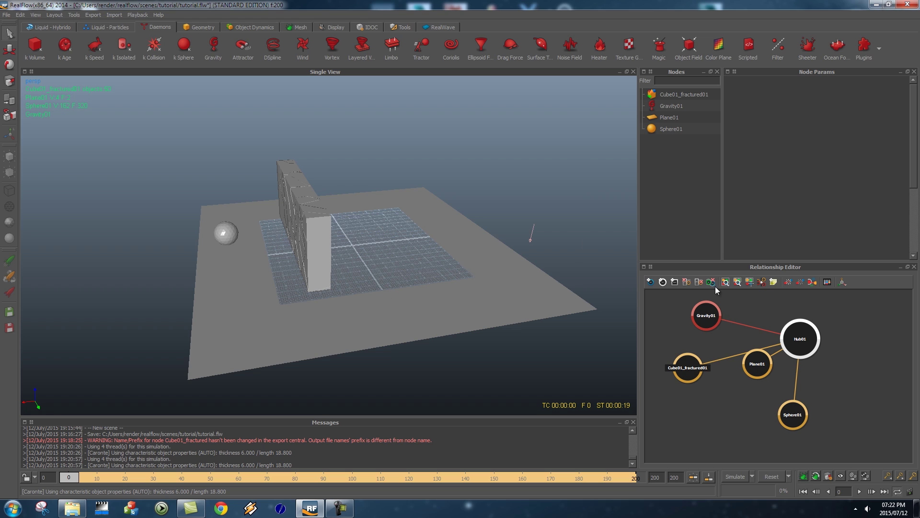
Set the Gravity daemon's Simulation to Inactive at frame 0 and add a key for it.
{"action": "left_click", "coordinate": [706, 315]}
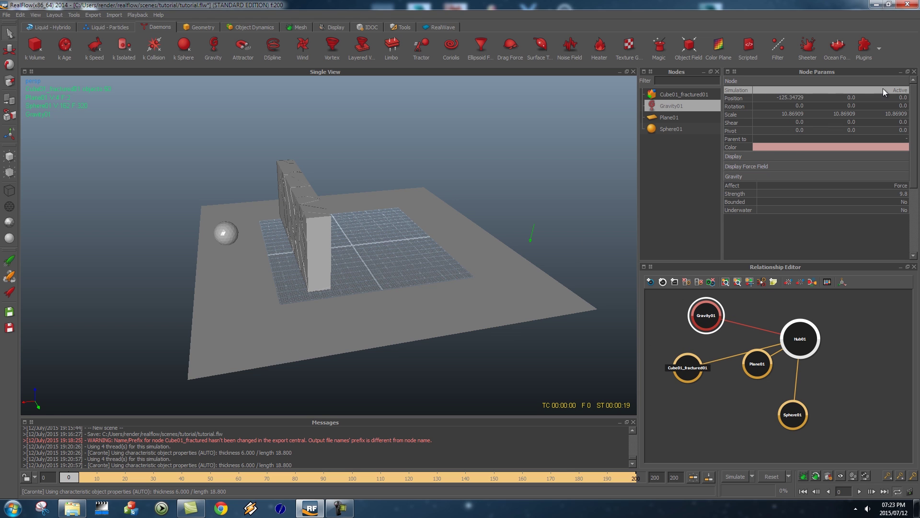
{"action": "left_click", "coordinate": [906, 93]}
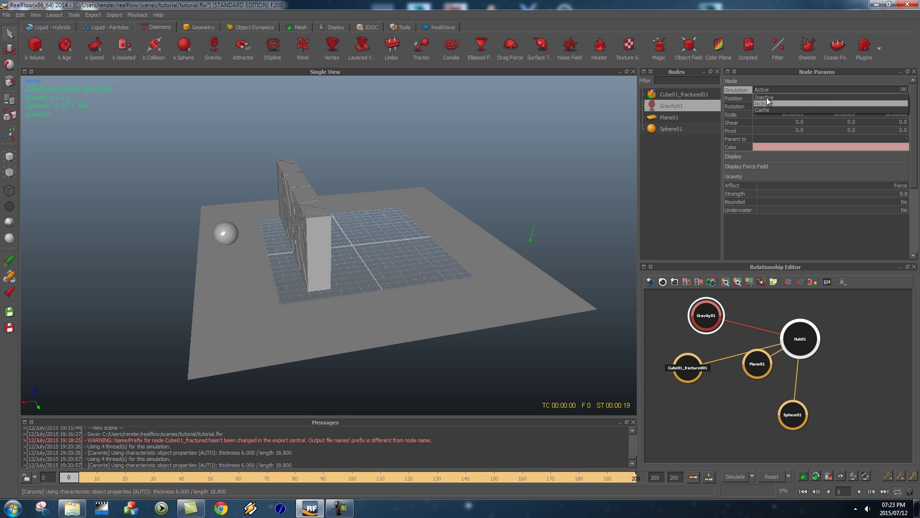
{"action": "left_click", "coordinate": [766, 97]}
{"action": "right_click", "coordinate": [903, 94]}
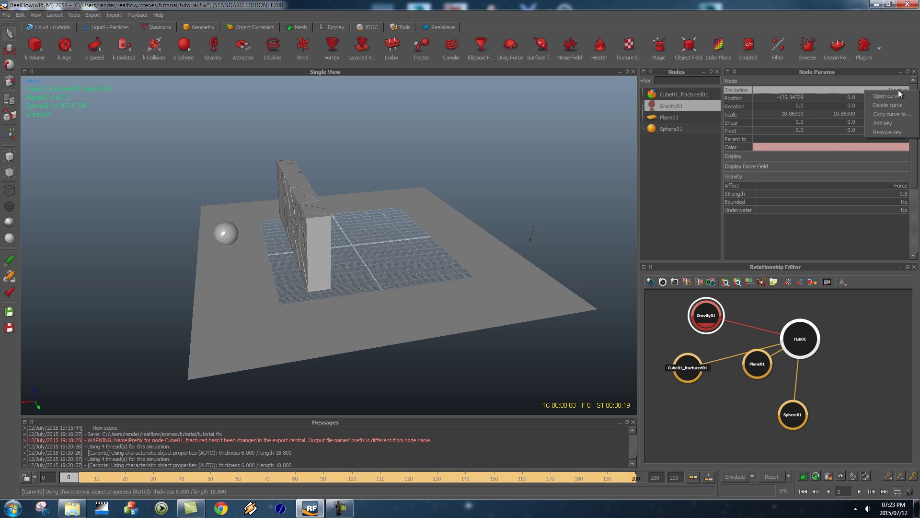
{"action": "left_click", "coordinate": [887, 123]}
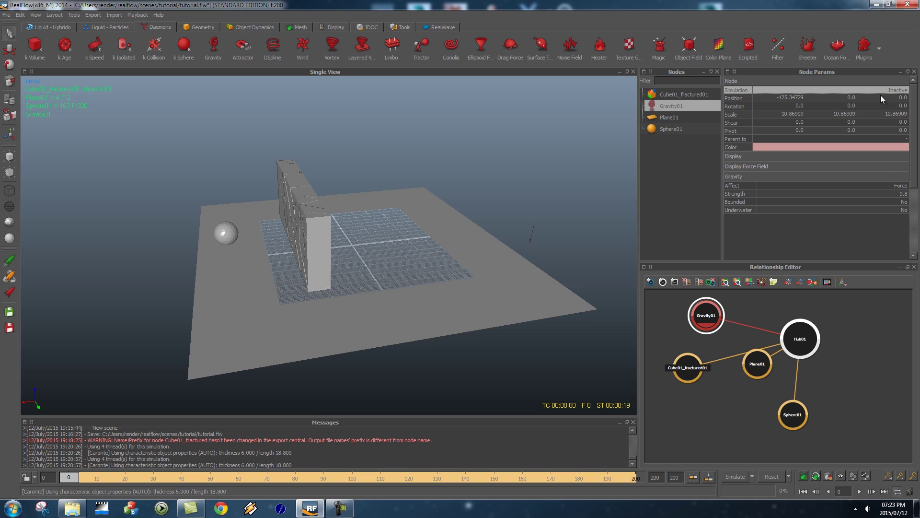
Key the Gravity daemon's Simulation as Active at frame 8.
{"action": "key", "text": "Right"}
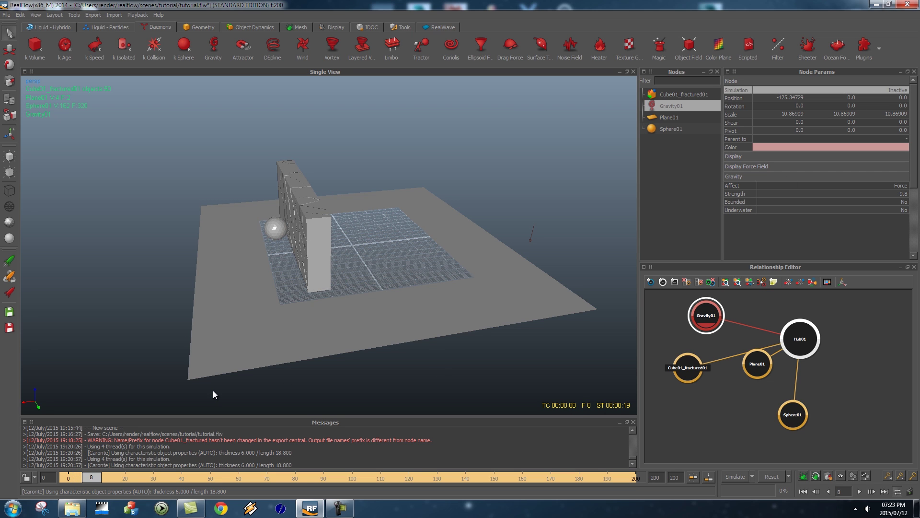
{"action": "key", "text": "Left"}
{"action": "left_click", "coordinate": [904, 91]}
{"action": "left_click", "coordinate": [905, 91]}
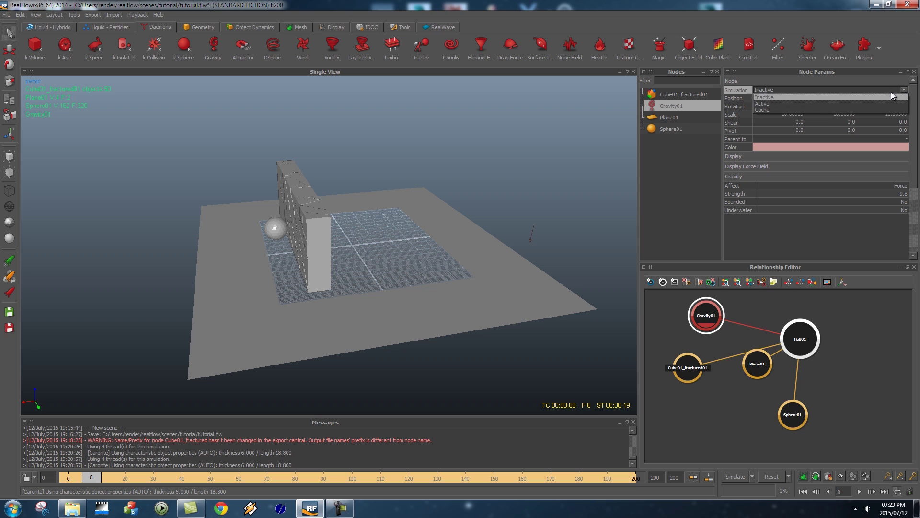
{"action": "left_click", "coordinate": [772, 105]}
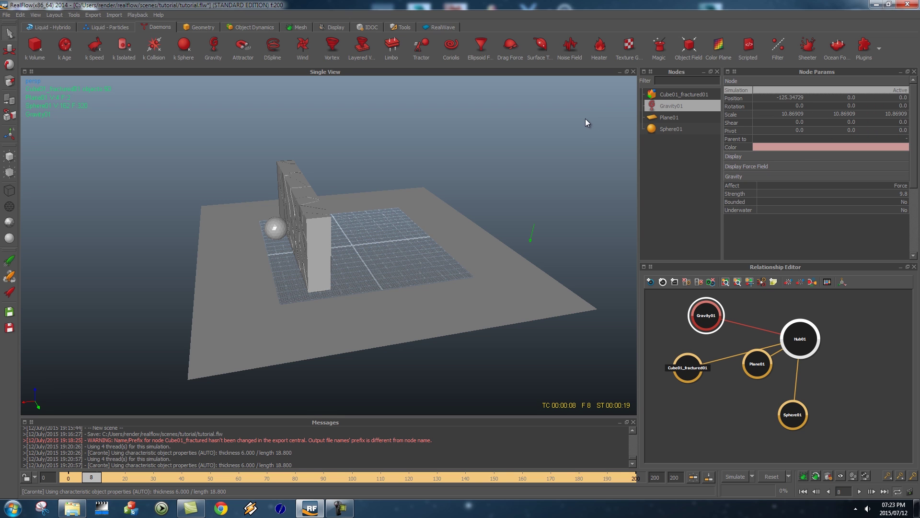
Step back and forth between frames 6 and 8 to check the Gravity daemon's Simulation keys.
{"action": "key", "text": "Left"}
{"action": "key", "text": "Right"}
{"action": "key", "text": "Left"}
{"action": "key", "text": "Right"}
{"action": "key", "text": "Left"}
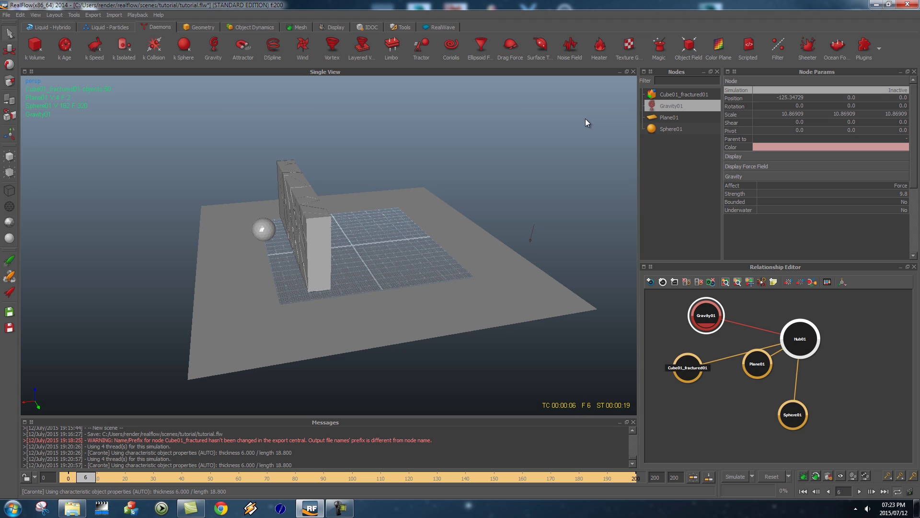
{"action": "key", "text": "ctrl+y"}
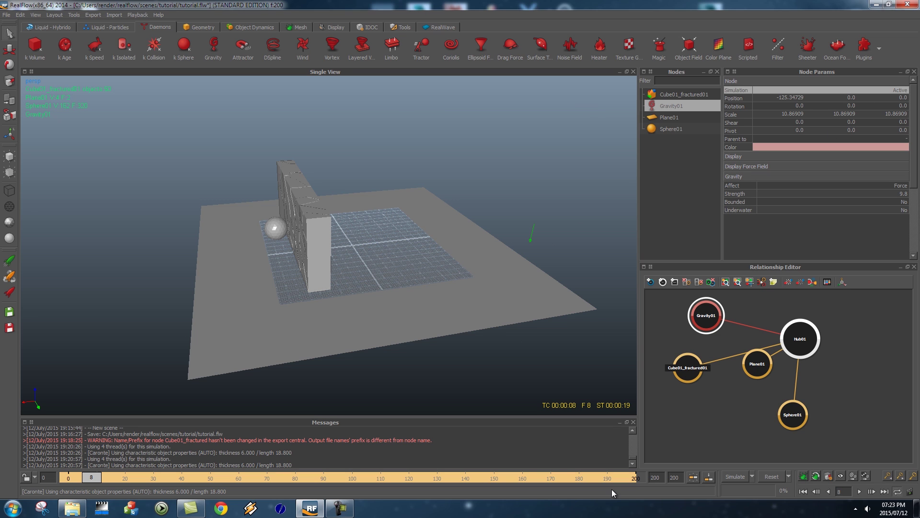
Return to frame 0 and reset the existing simulation data.
{"action": "left_click", "coordinate": [805, 491]}
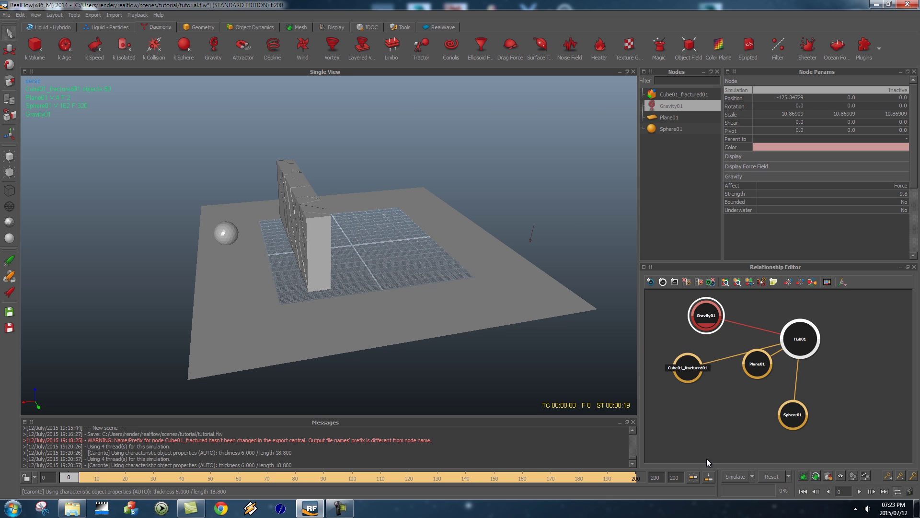
{"action": "left_click", "coordinate": [773, 475]}
{"action": "left_click", "coordinate": [432, 256]}
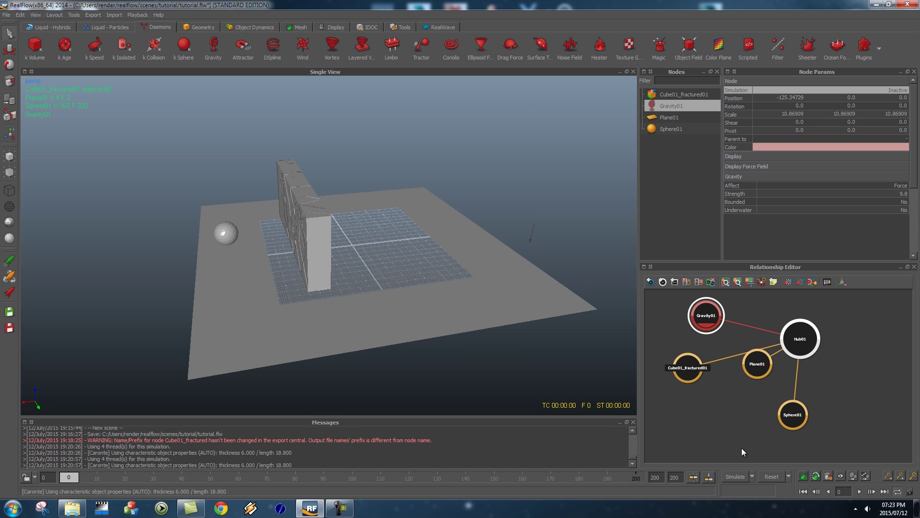
Simulate the scene again with the keyed gravity and scrub the first frames from frame 0.
{"action": "left_click", "coordinate": [734, 477]}
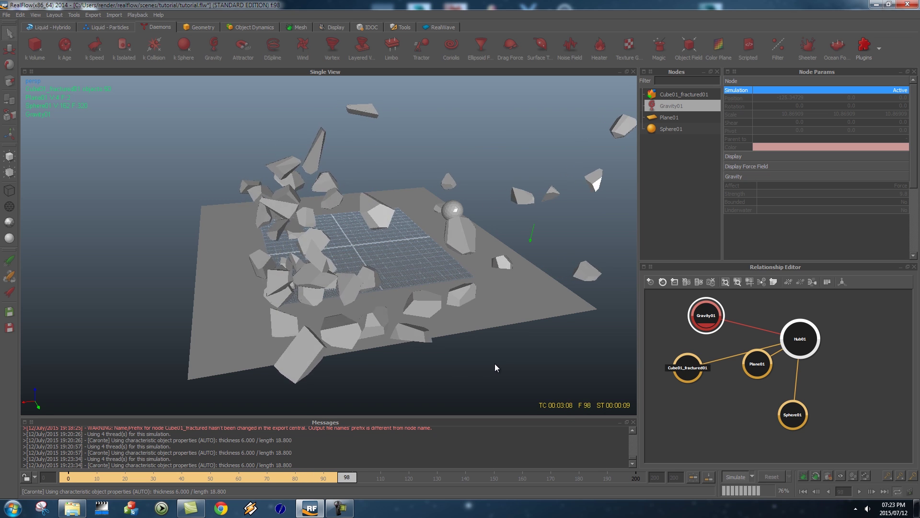
{"action": "left_click", "coordinate": [70, 476]}
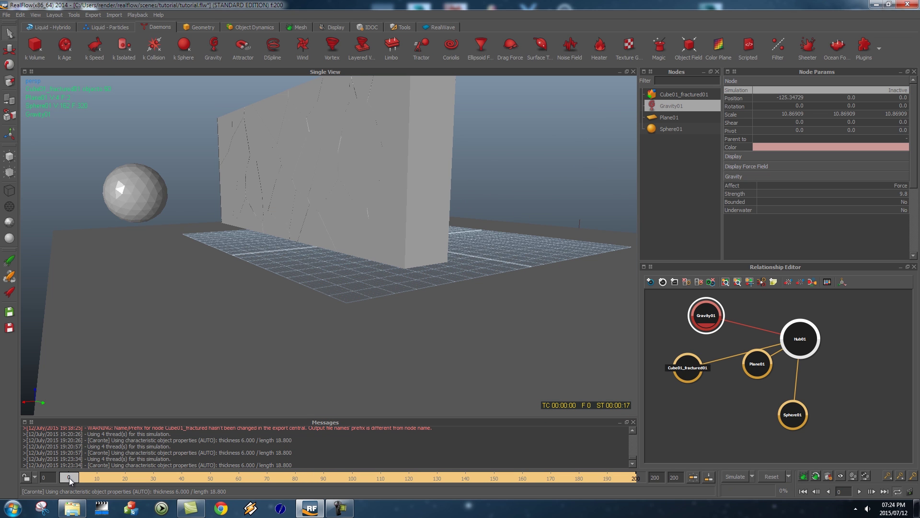
{"action": "mouse_move", "coordinate": [69, 478]}
{"action": "left_mouse_down"}
{"action": "mouse_move", "coordinate": [125, 479]}
{"action": "mouse_move", "coordinate": [79, 479]}
{"action": "left_mouse_up"}
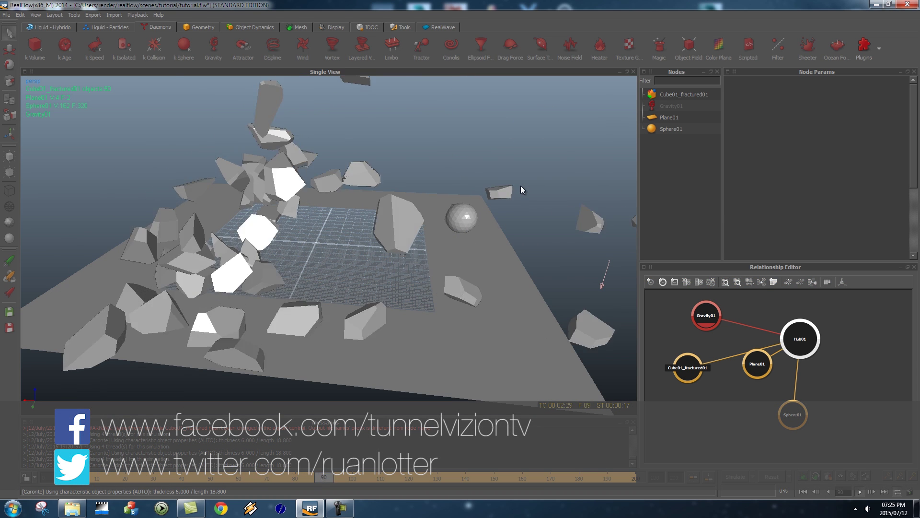